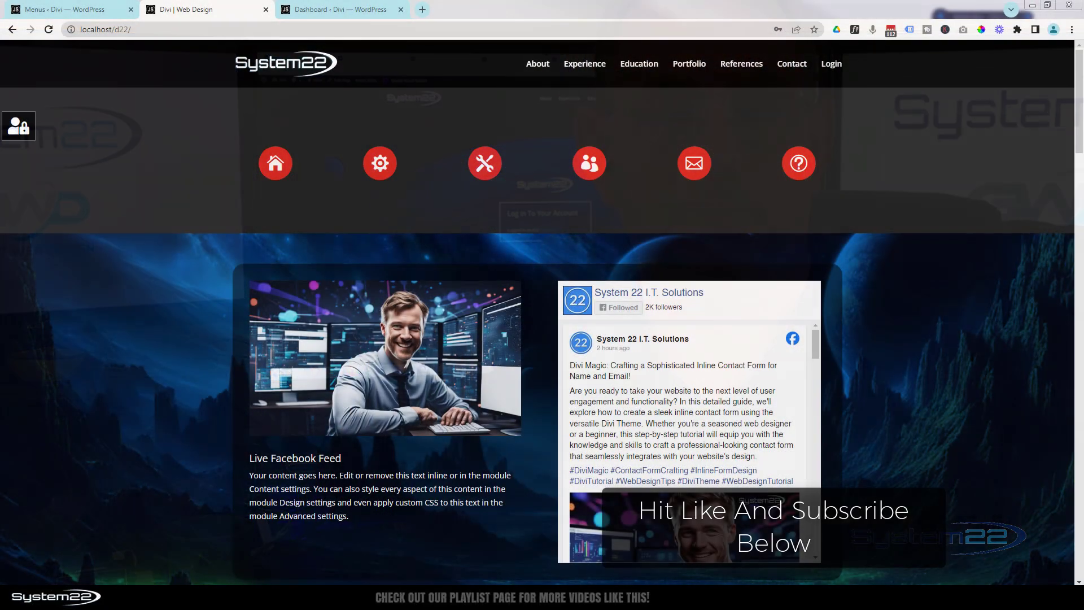
Preview the site's login-to-your-account panel from the lock icon on the front-end
left_click(18, 126)
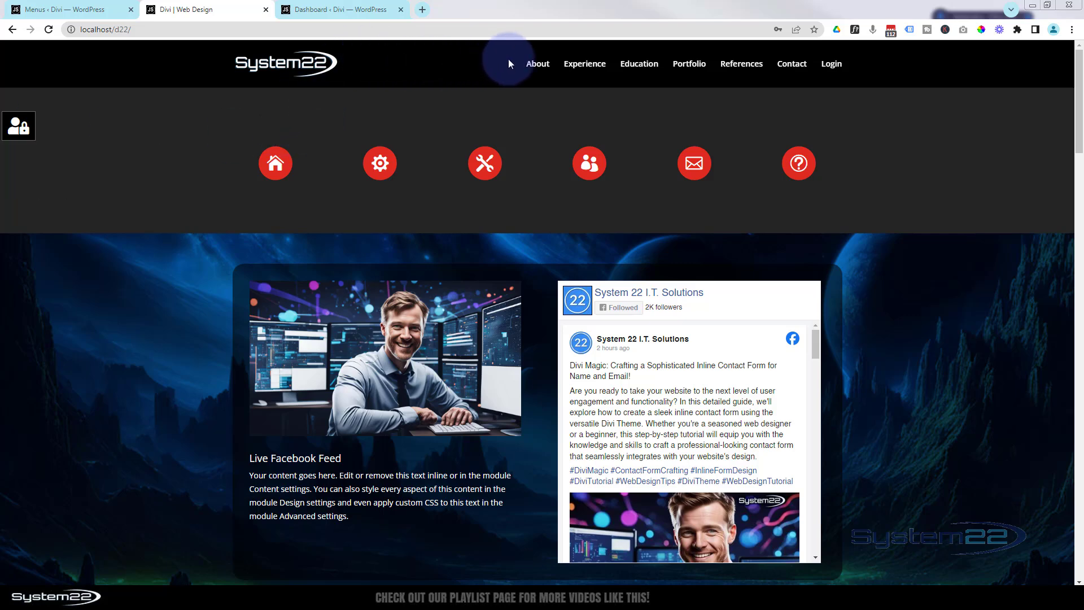
Sign in on the site's Login page using the saved admin login
left_click(830, 64)
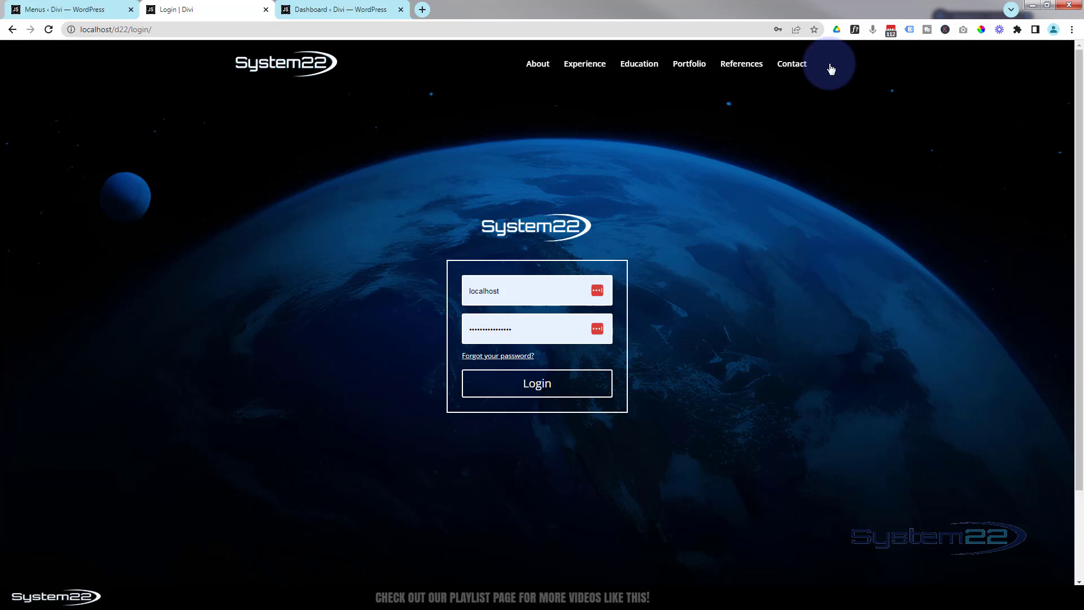
left_click(477, 290)
left_click(469, 351)
left_click(519, 390)
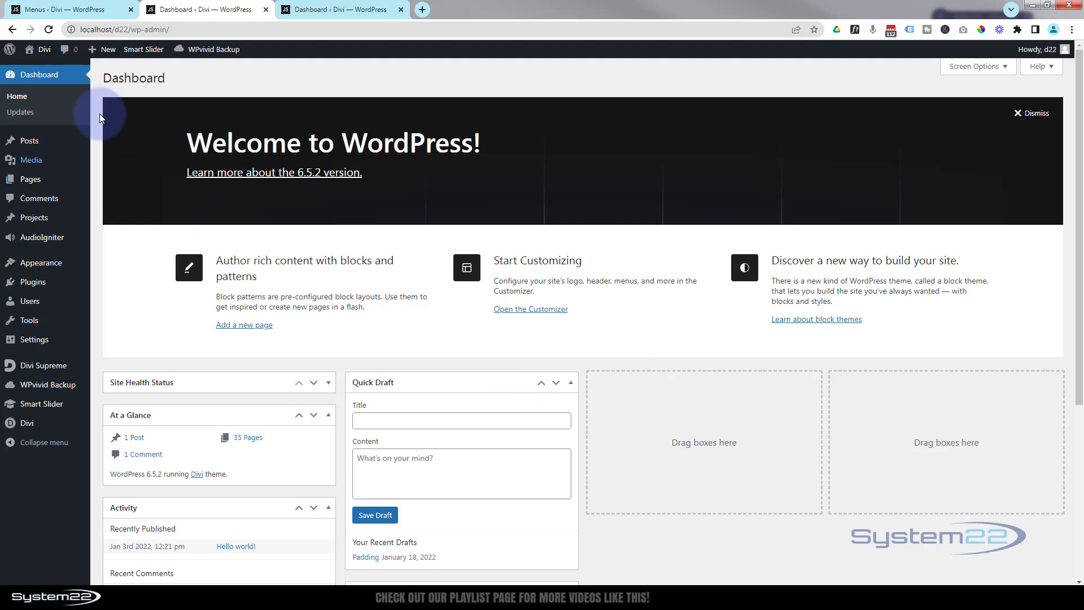
Open the site's front page in a new tab and return to the home page
mouse_move(50, 52)
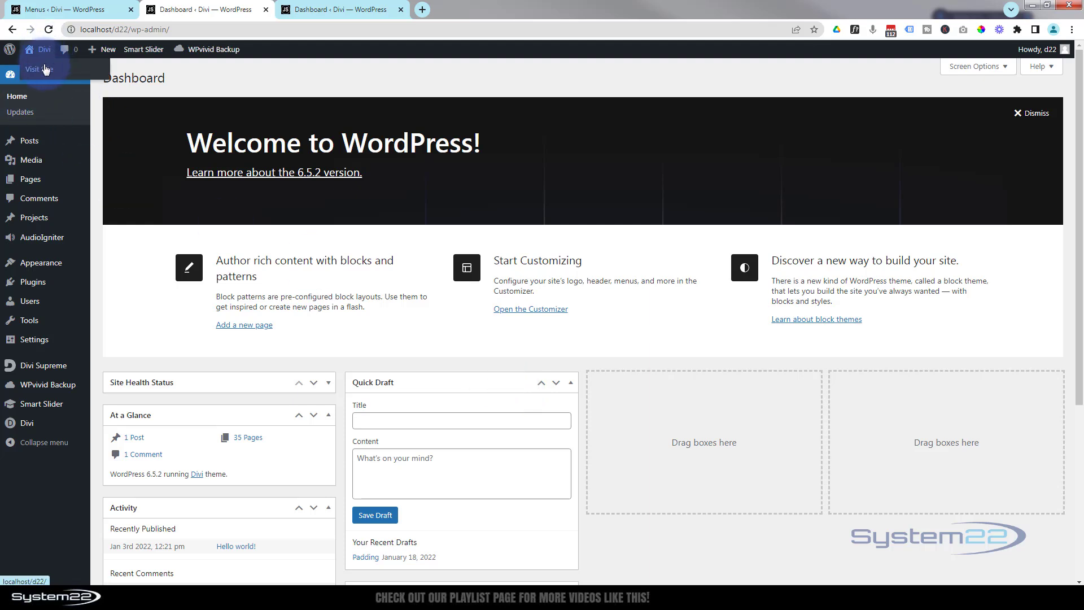
middle_click(45, 73)
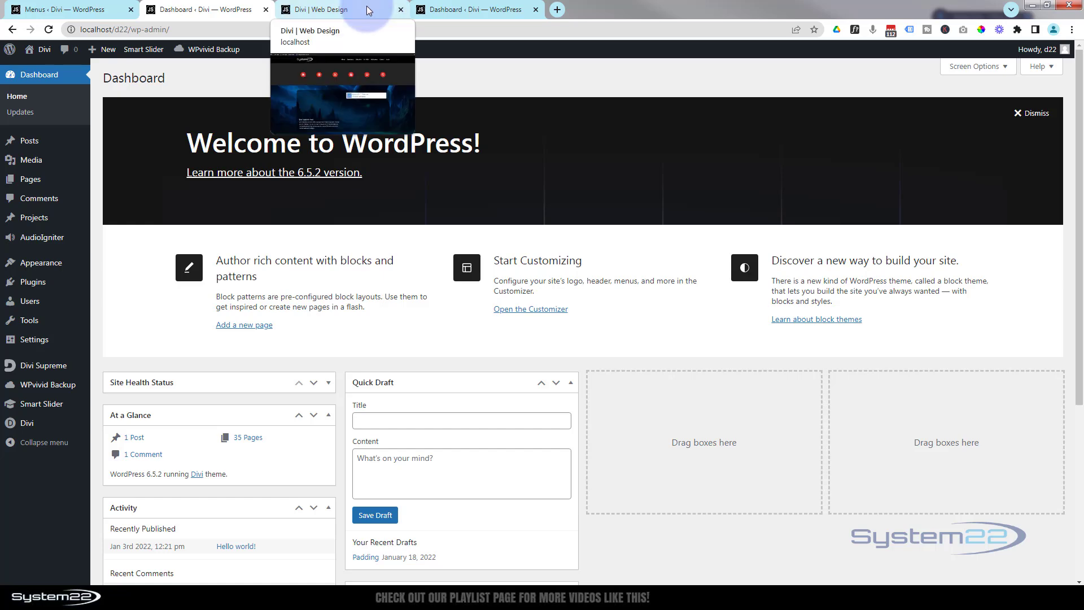
left_click(367, 9)
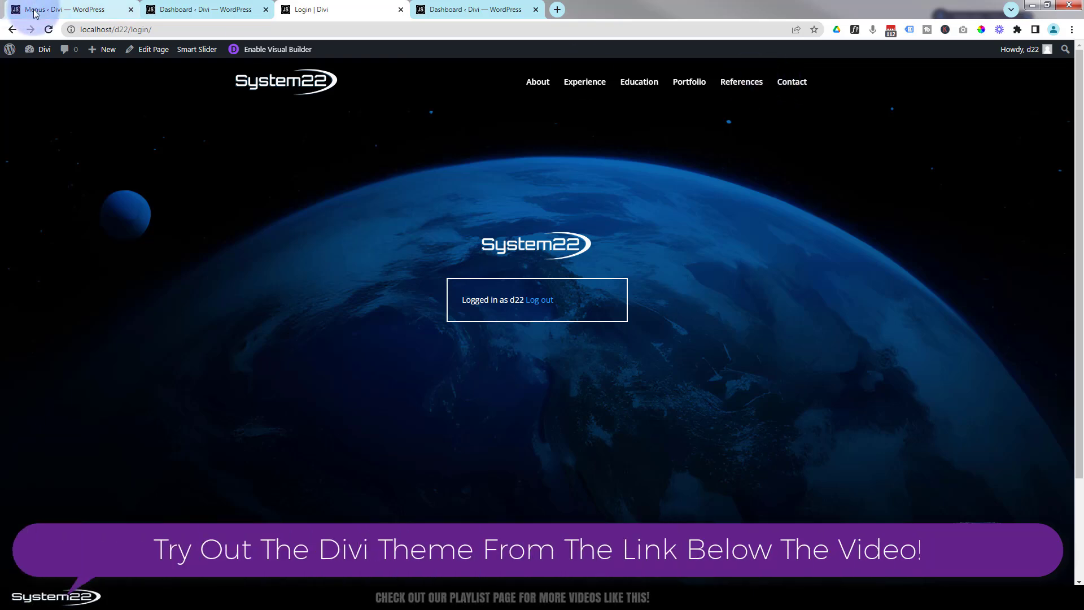
left_click(12, 30)
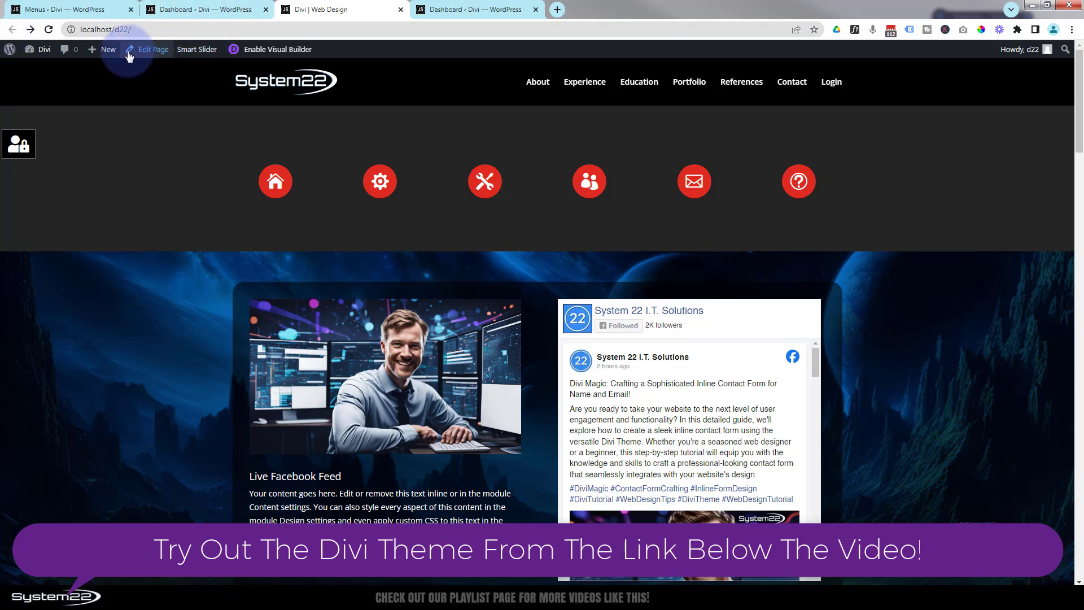
mouse_move(109, 57)
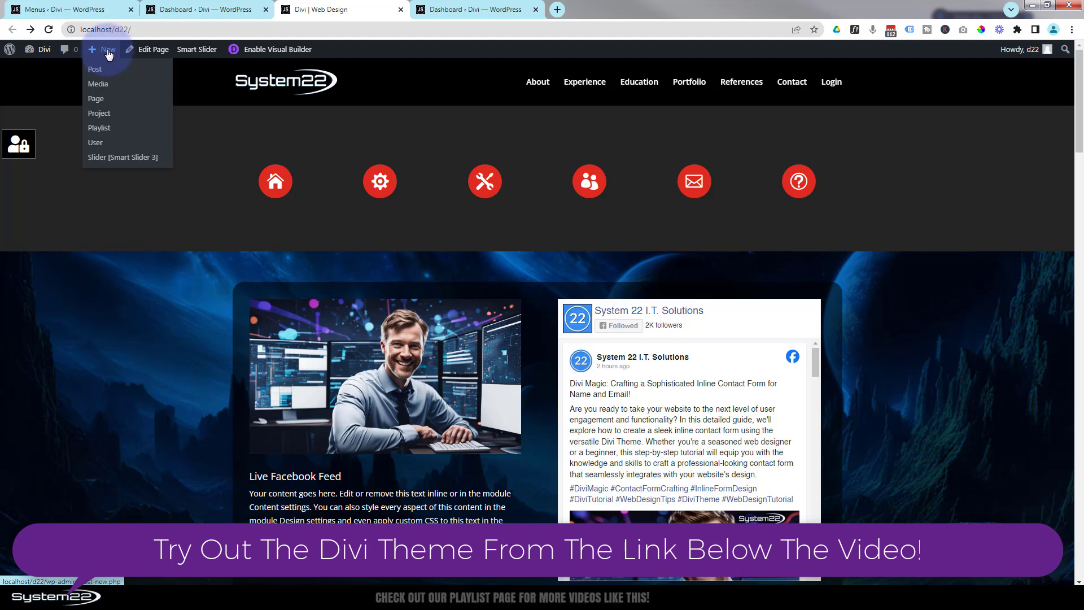
Create a new page titled 'User Login' and choose to build it with Divi
left_click(96, 104)
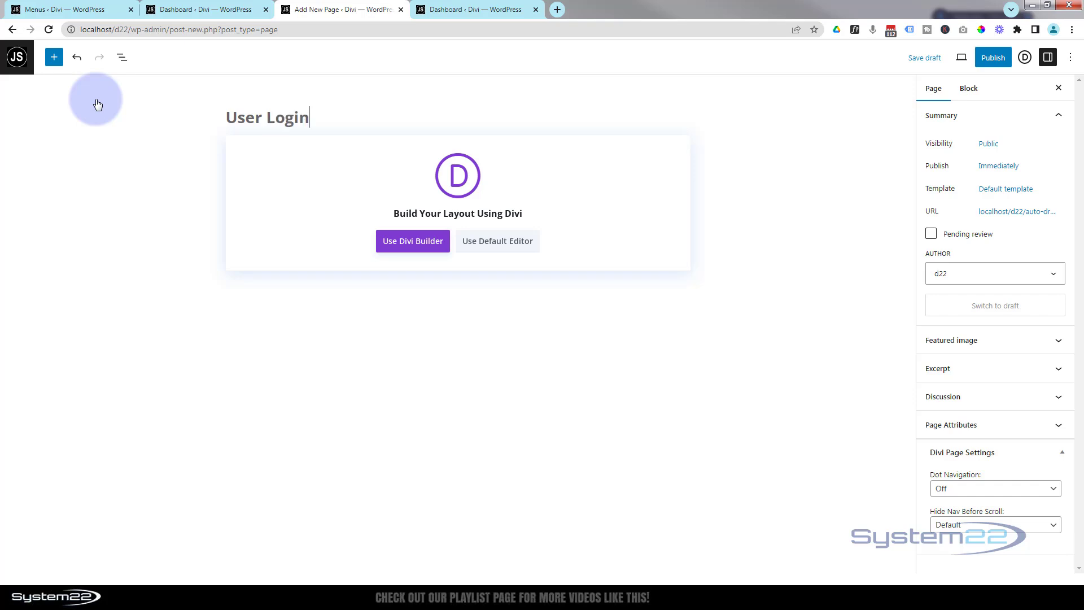
left_click(407, 242)
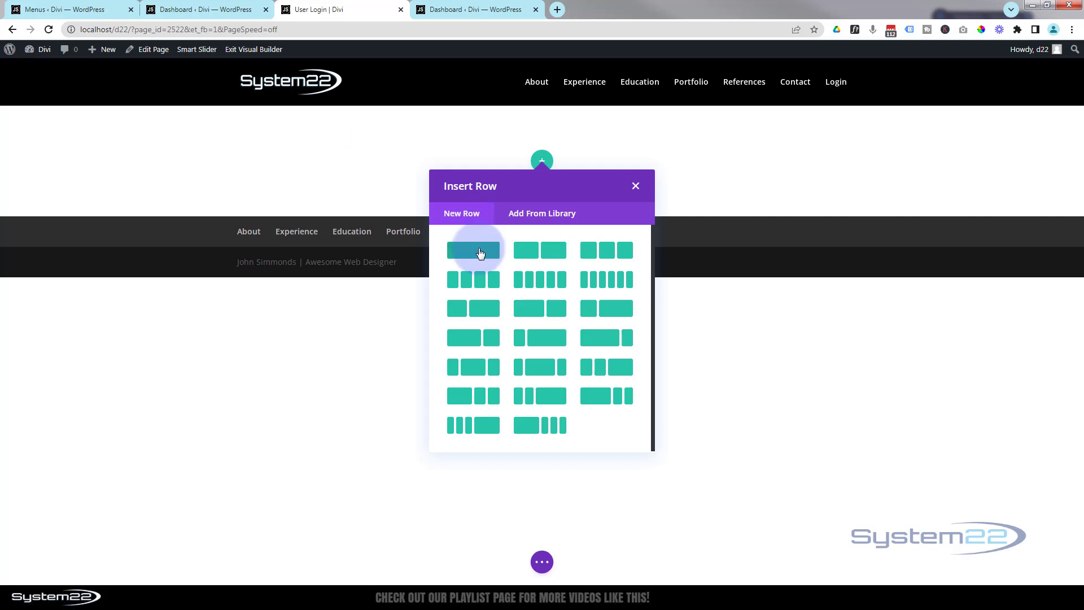
Add a one-column row and insert an Image module into it
left_click(481, 253)
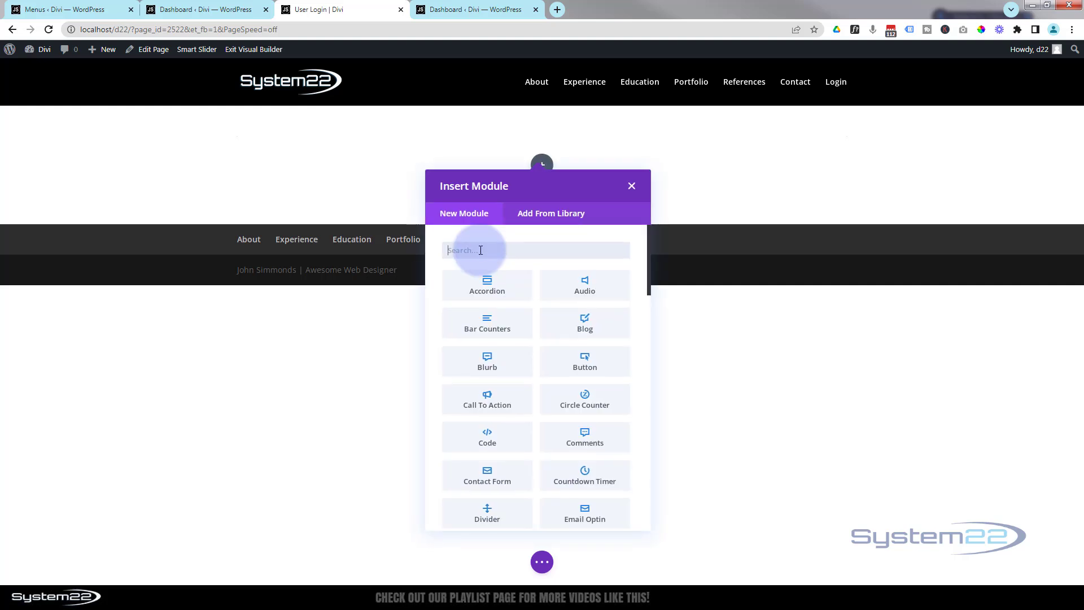
scroll(523, 415, "down", 5)
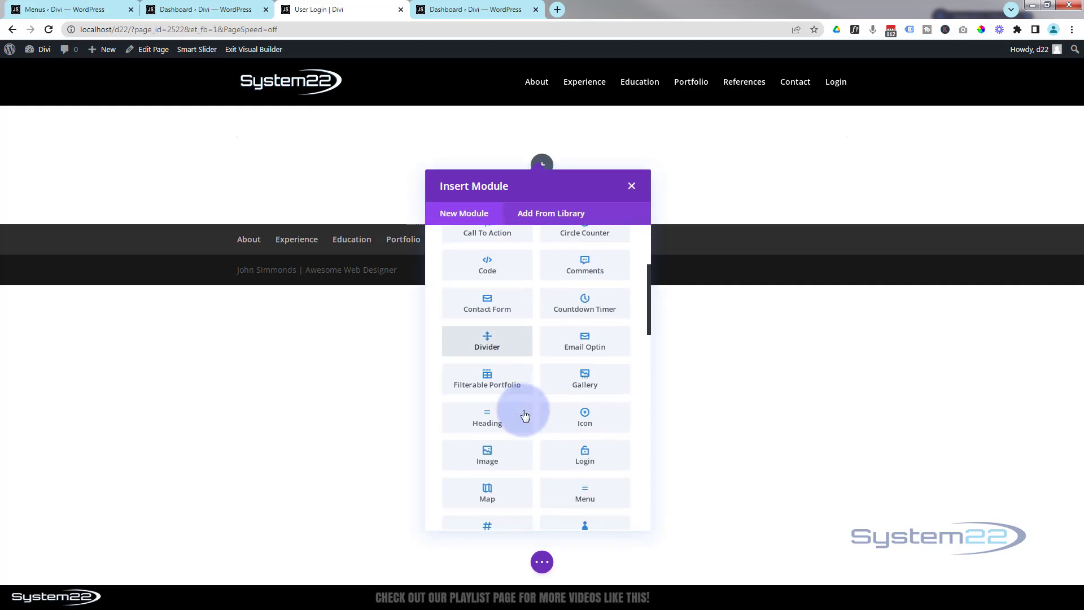
left_click(489, 347)
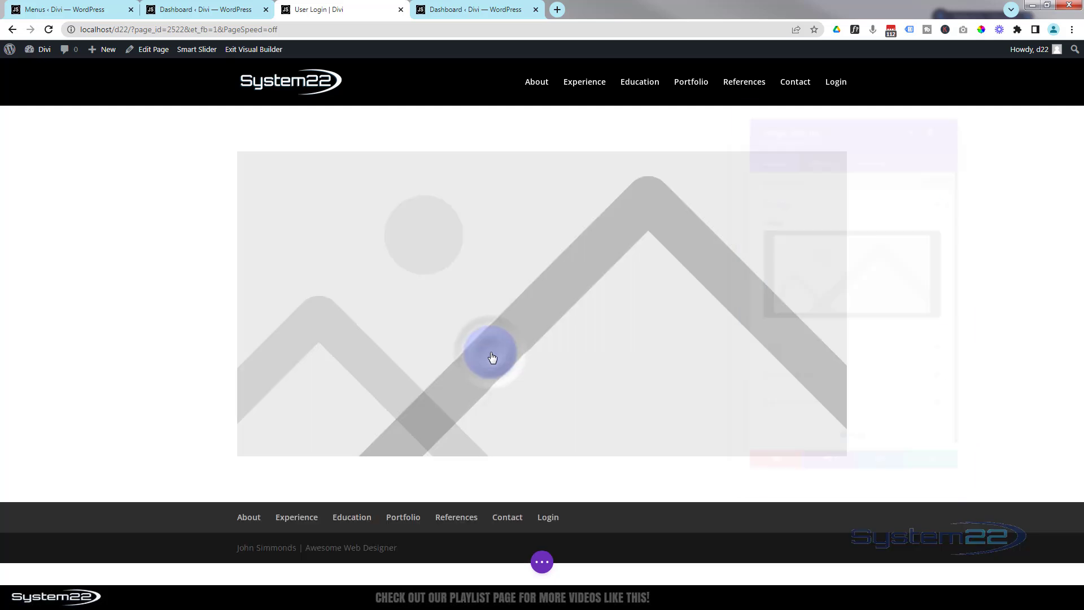
Set the module's image to the white System22 logo from the Media Library and save
left_click(832, 289)
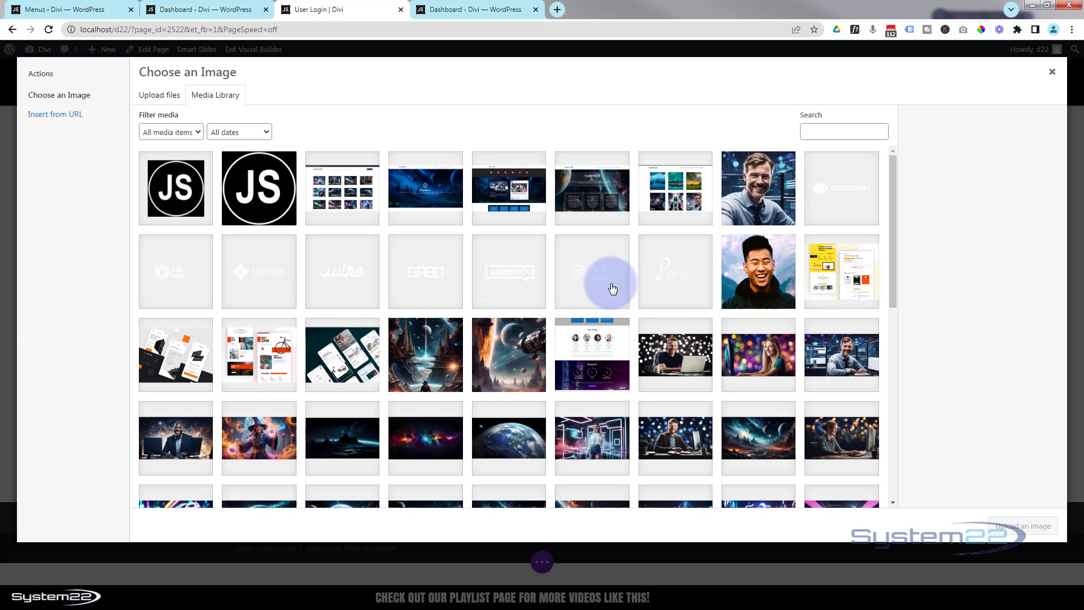
scroll(613, 289, "down", 8)
scroll(613, 290, "down", 2)
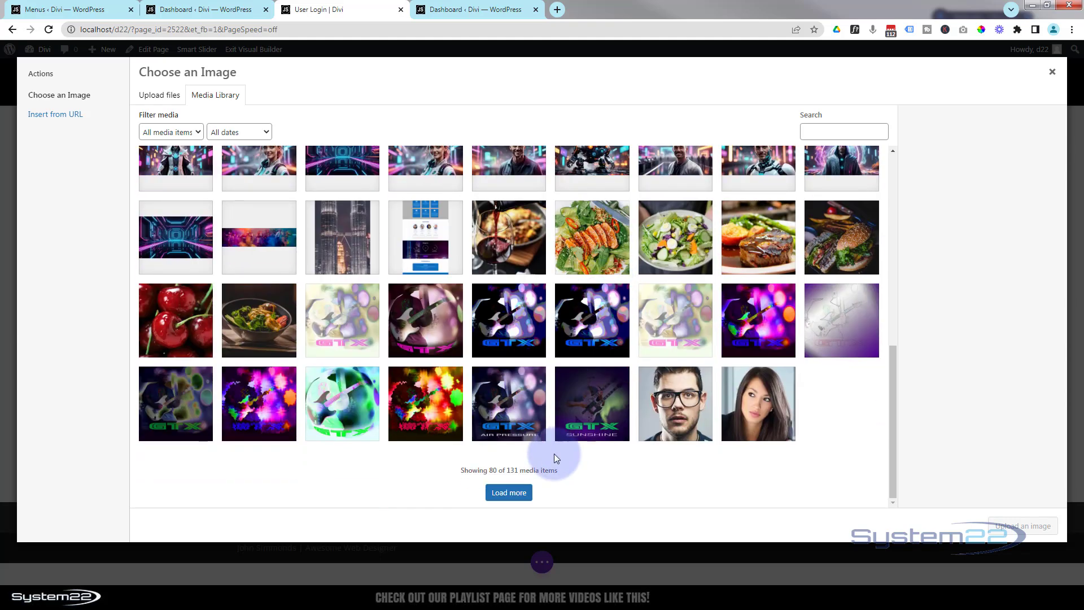
left_click(500, 494)
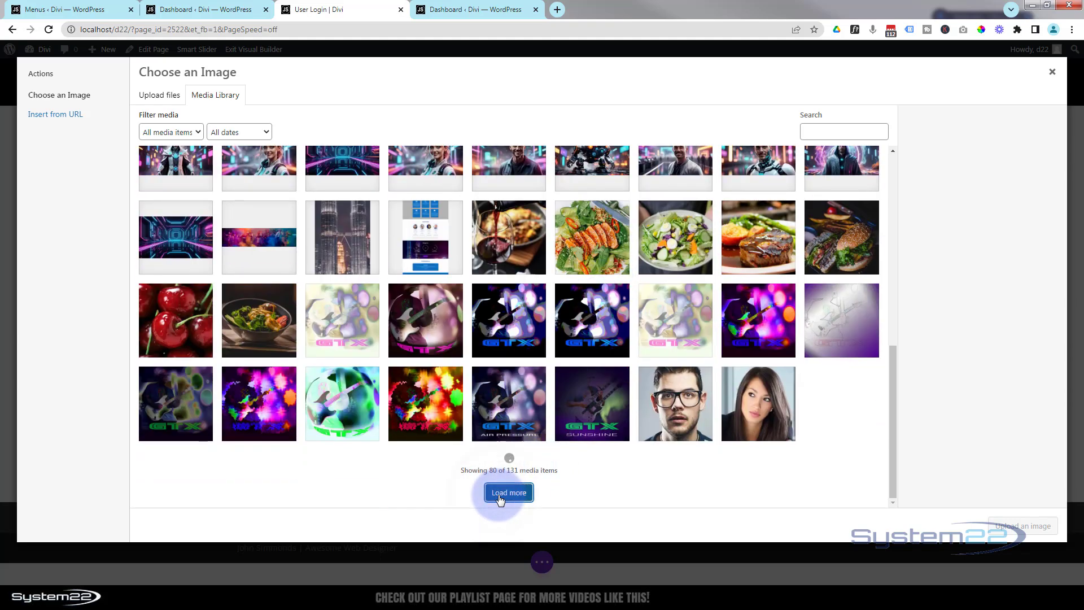
scroll(532, 371, "up", 2)
scroll(533, 371, "up", 3)
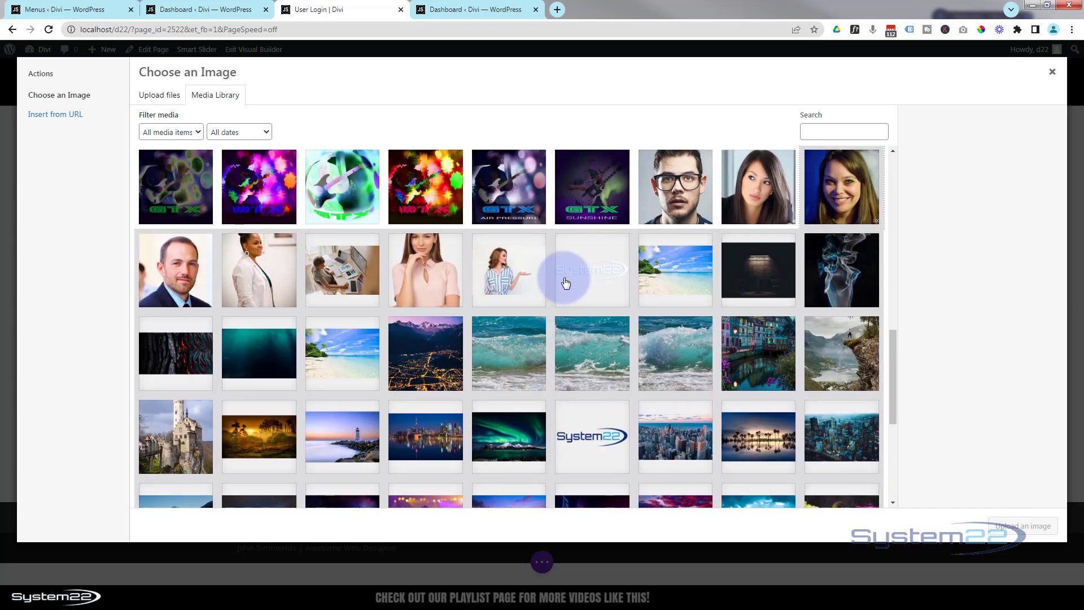
left_click(592, 277)
left_click(1036, 534)
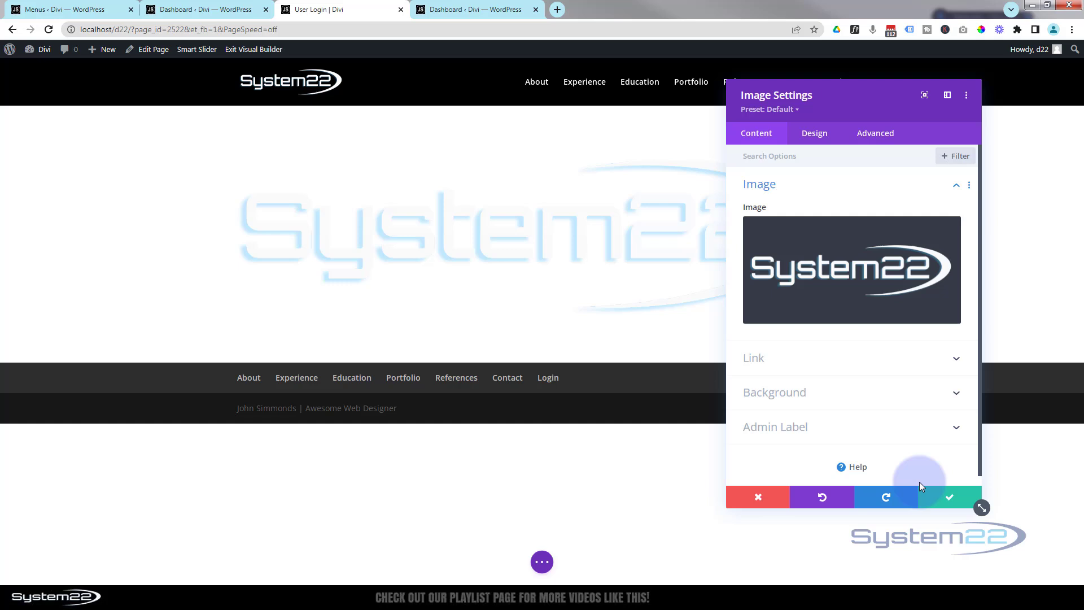
left_click(949, 497)
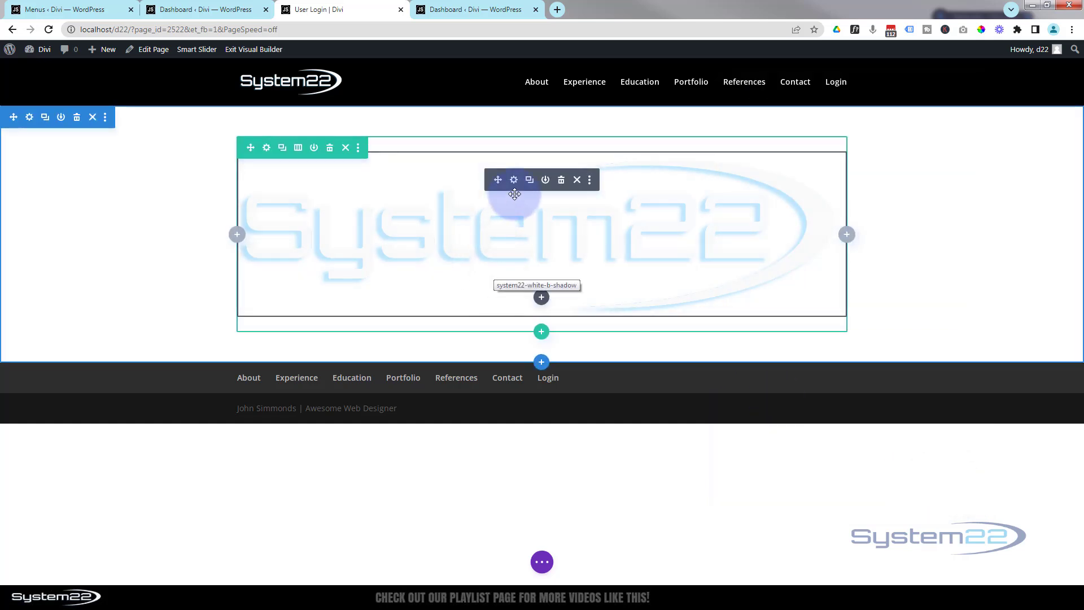
Insert a Login module below the logo and save it with default settings
left_click(541, 298)
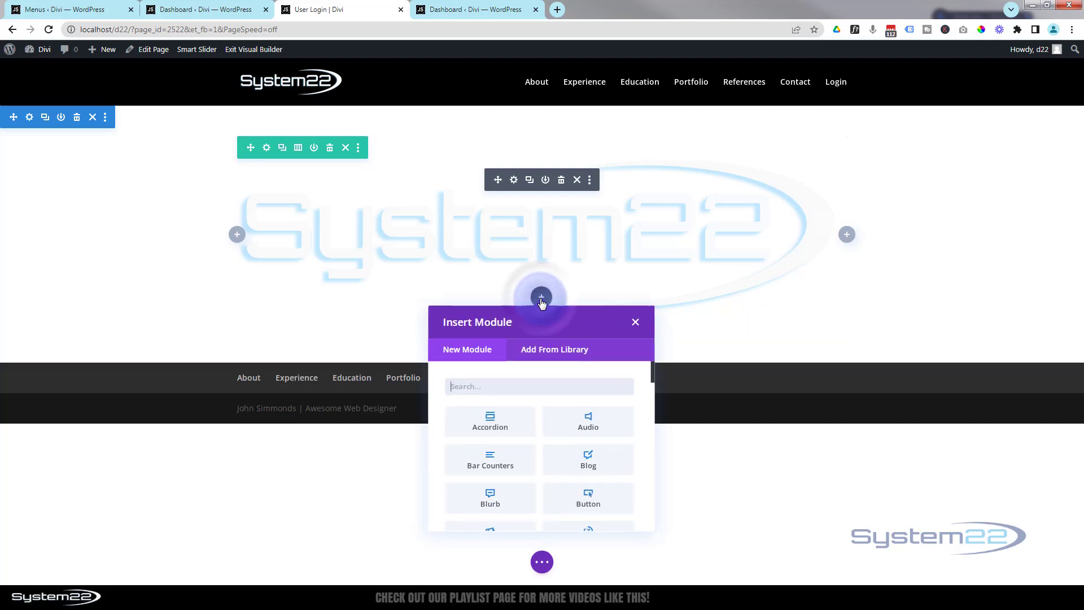
scroll(529, 444, "down", 6)
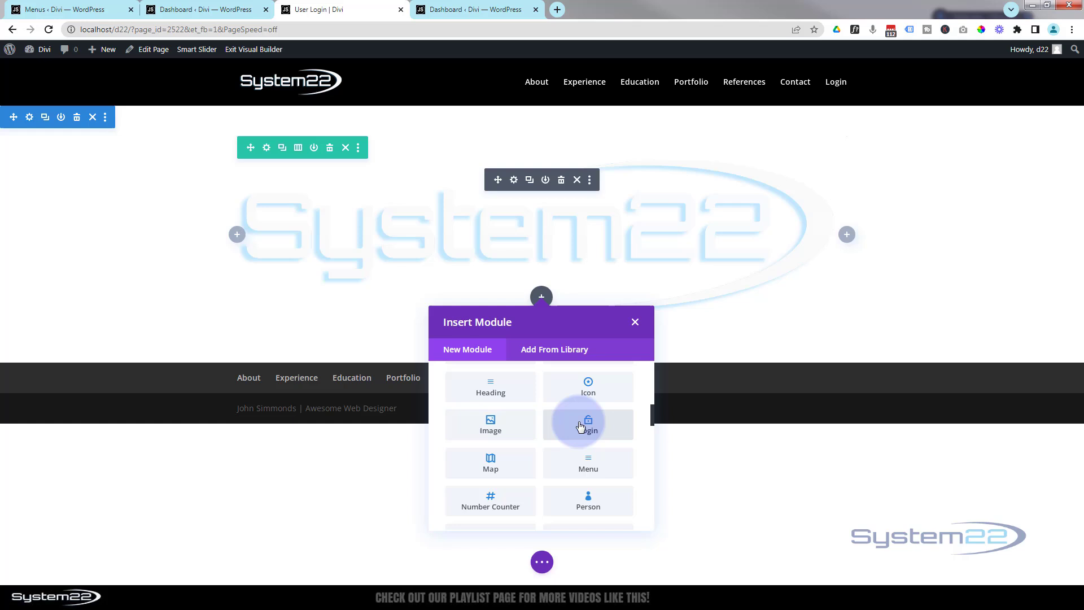
left_click(582, 426)
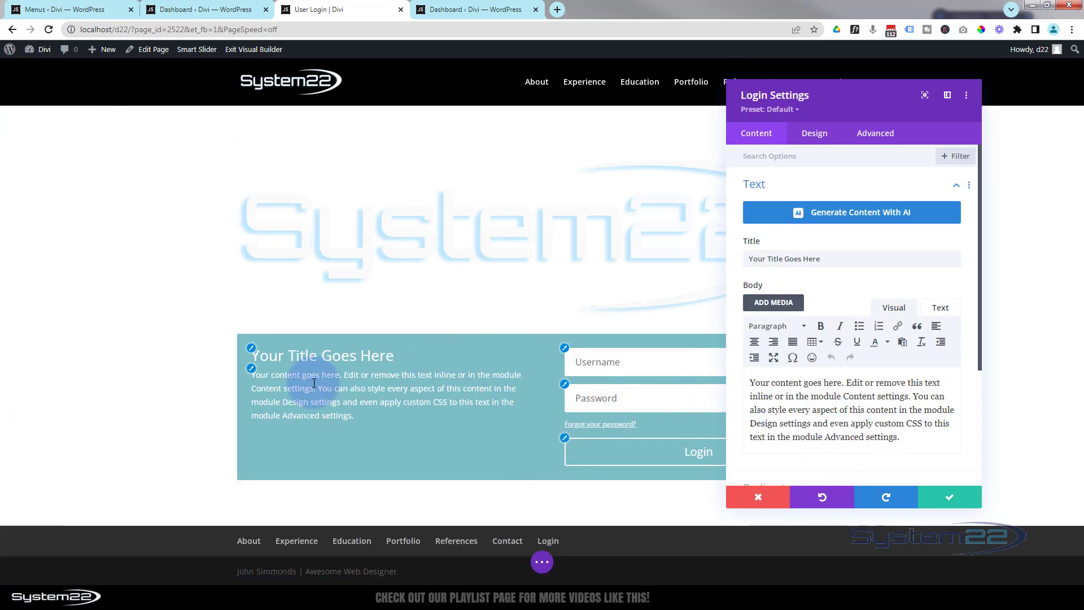
left_click(948, 498)
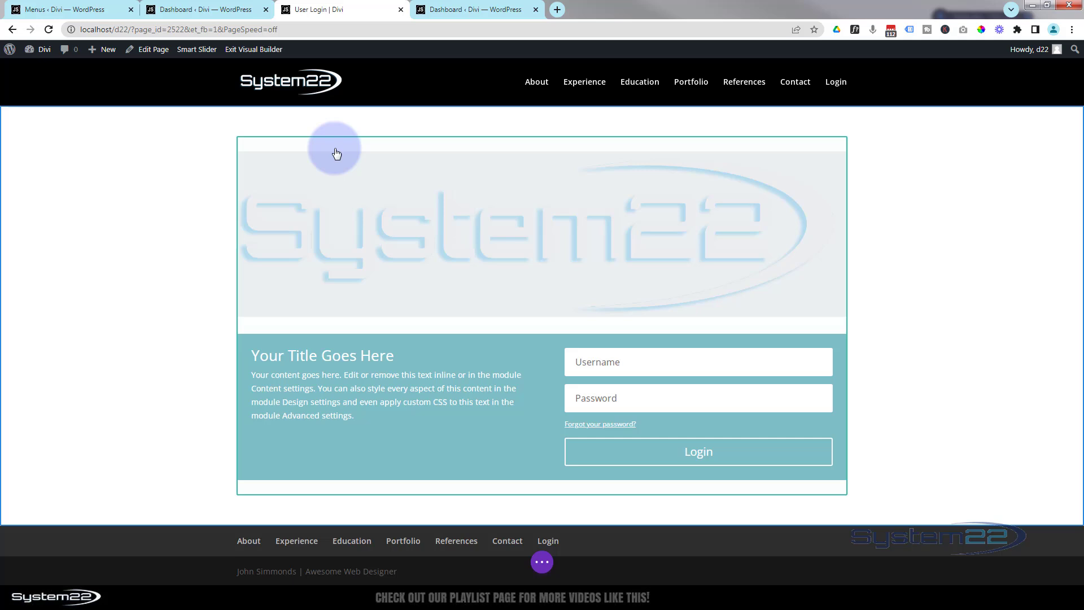
Change the row's column structure to three equal columns
mouse_move(337, 148)
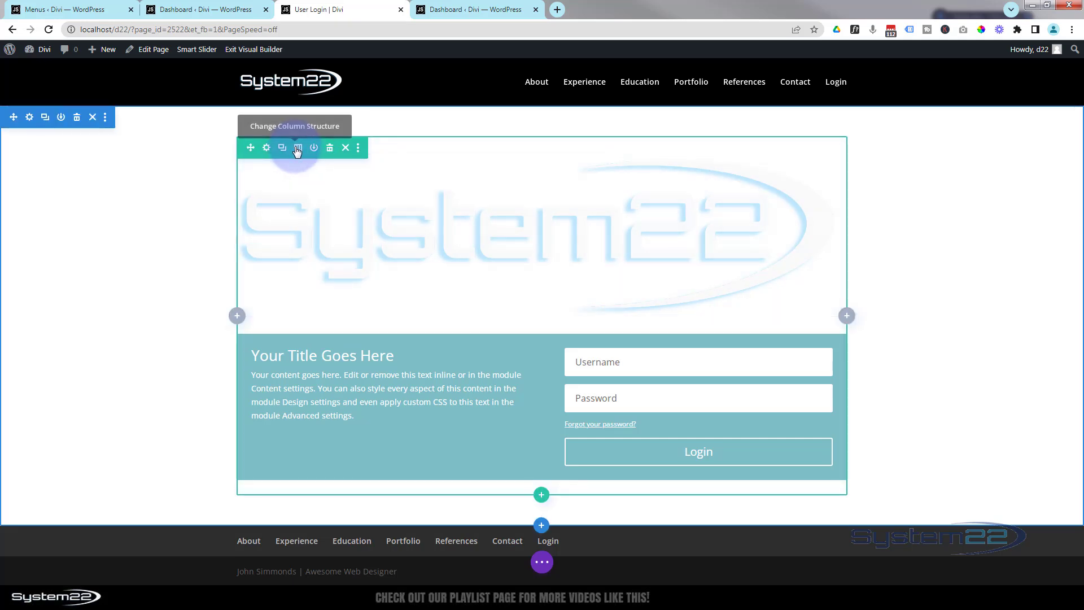
left_click(298, 148)
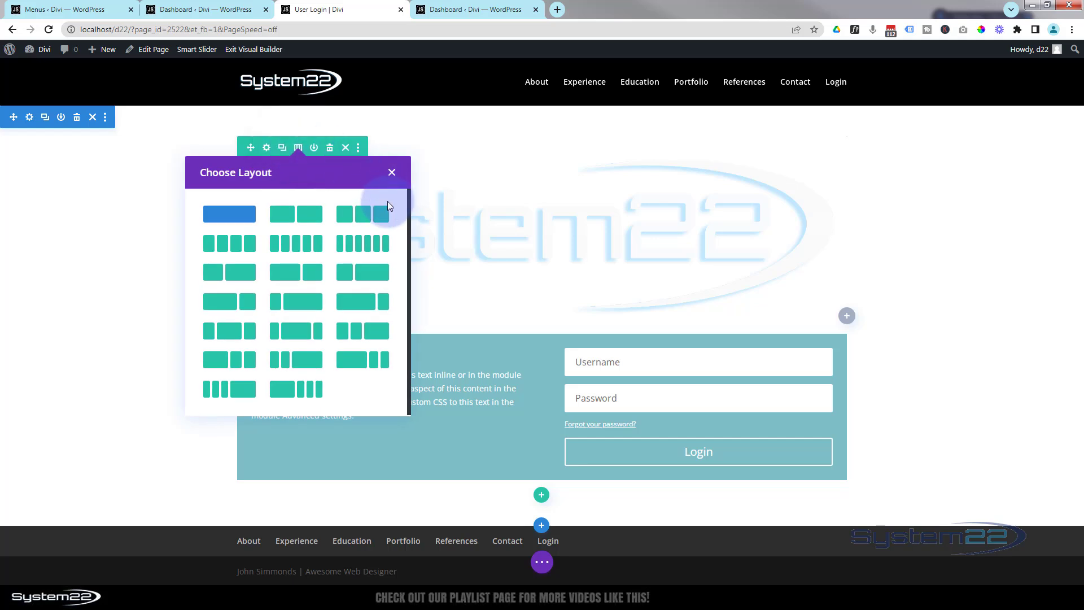
left_click(364, 219)
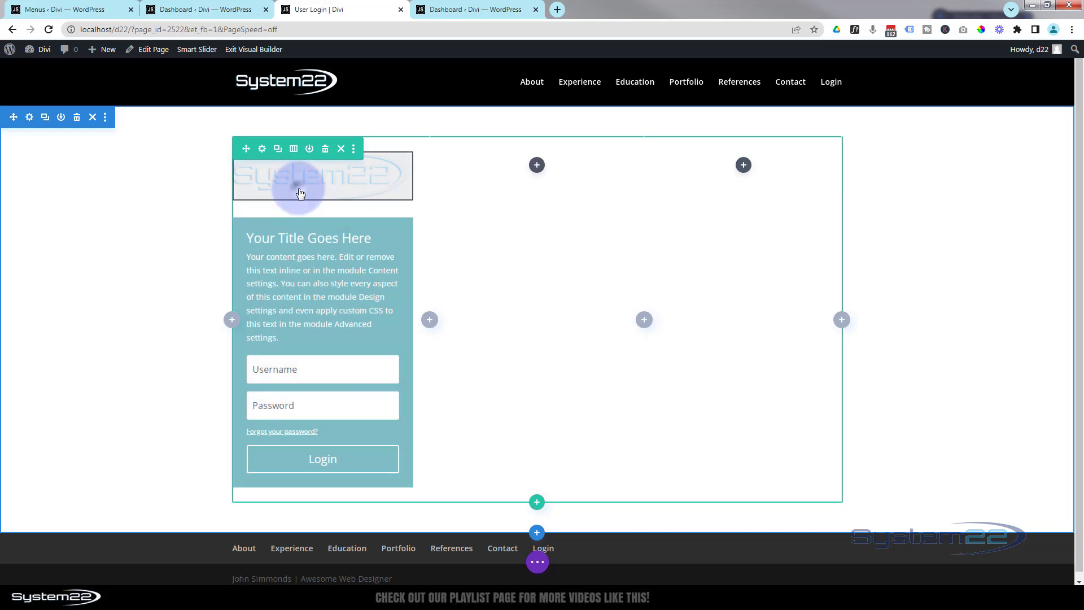
Move the logo and the login form into the middle column
mouse_move(291, 182)
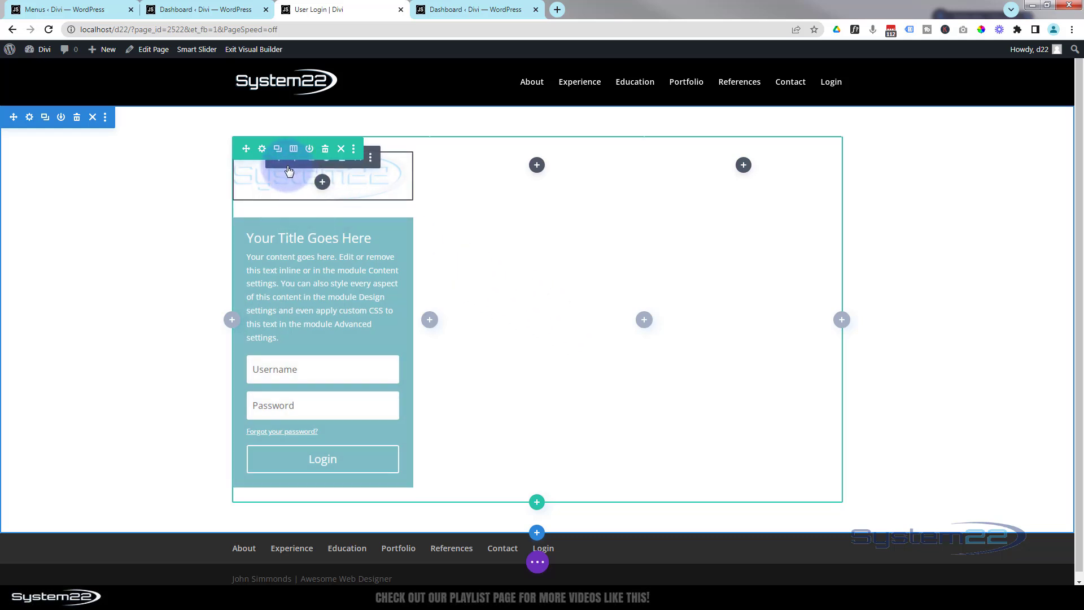
left_click_drag(281, 162, 514, 168)
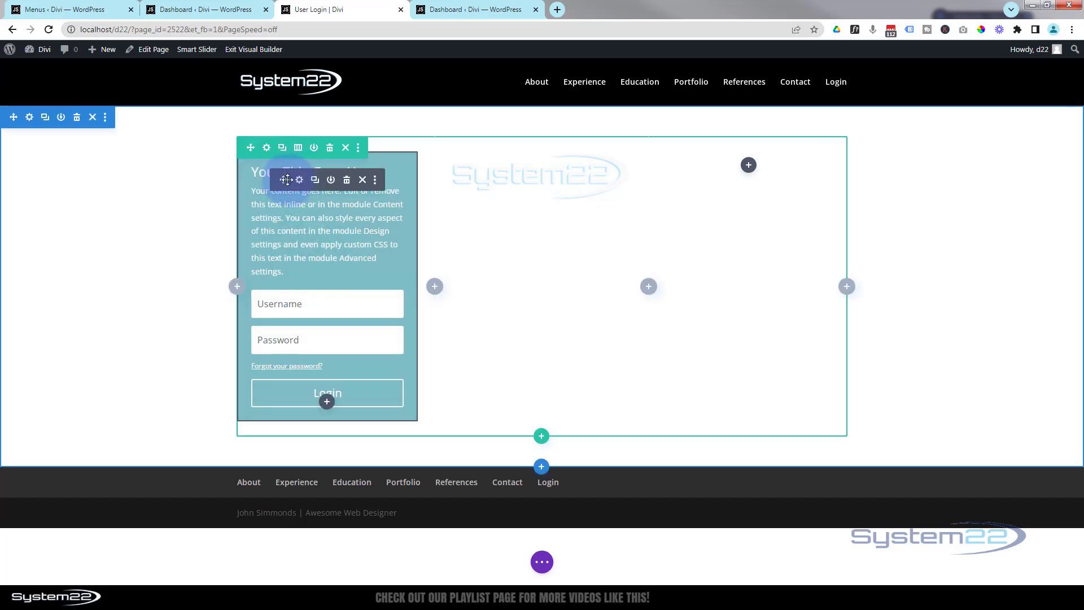
left_click_drag(284, 179, 541, 202)
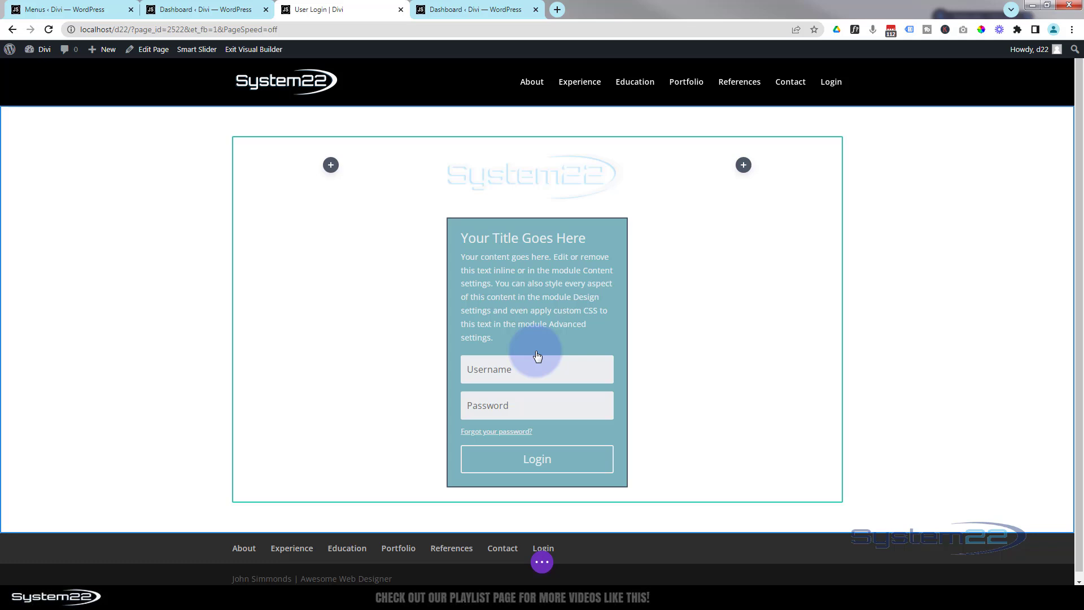
Change the Login module title to 'Log In To Your Account', delete its body text, and save
left_click(500, 319)
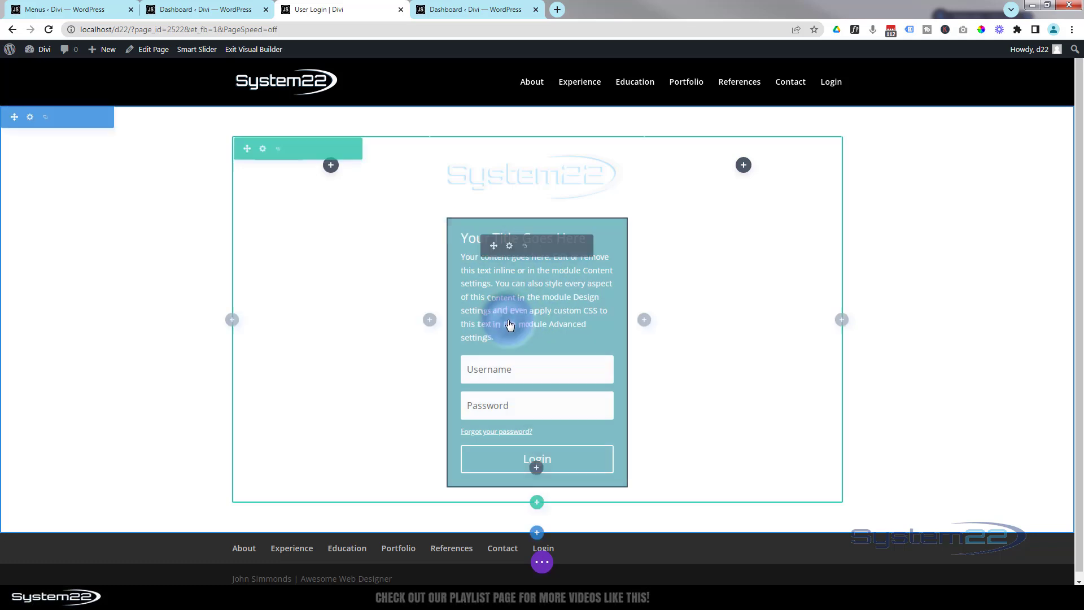
left_click(508, 247)
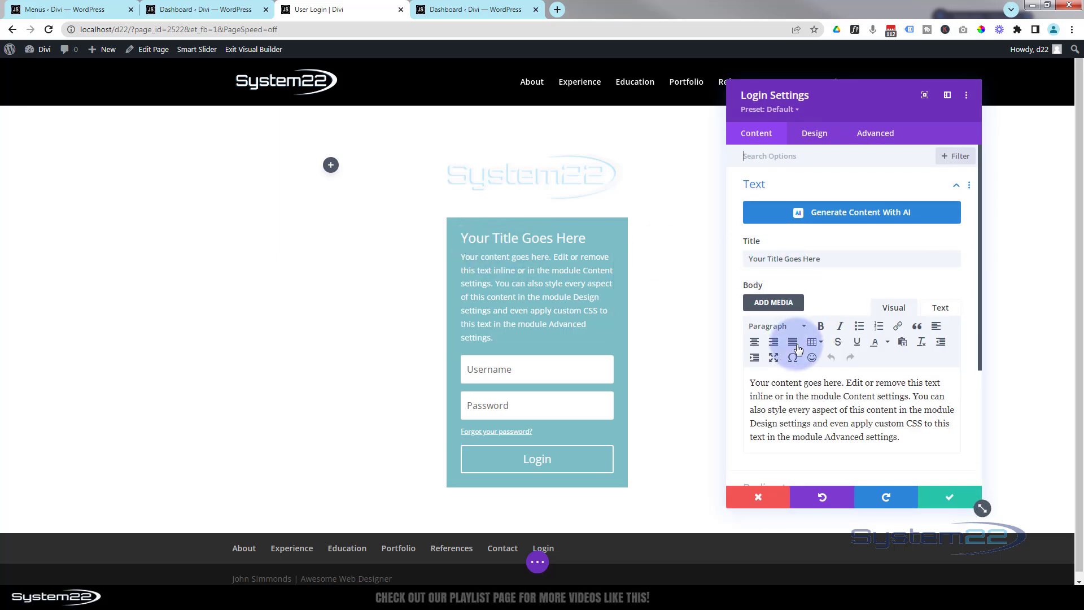
left_click_drag(828, 258, 681, 261)
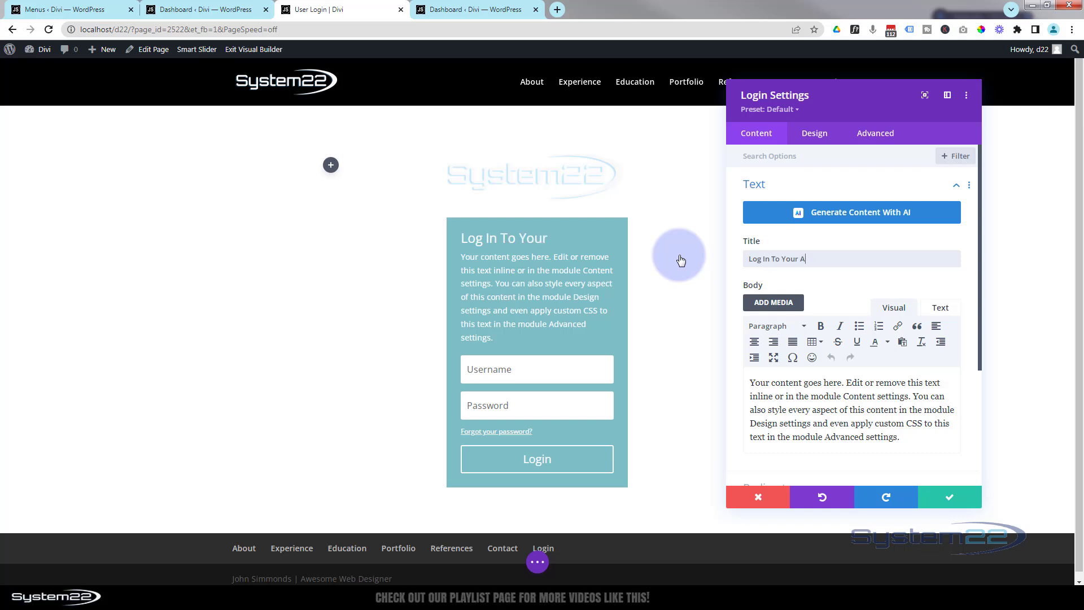
type("nt")
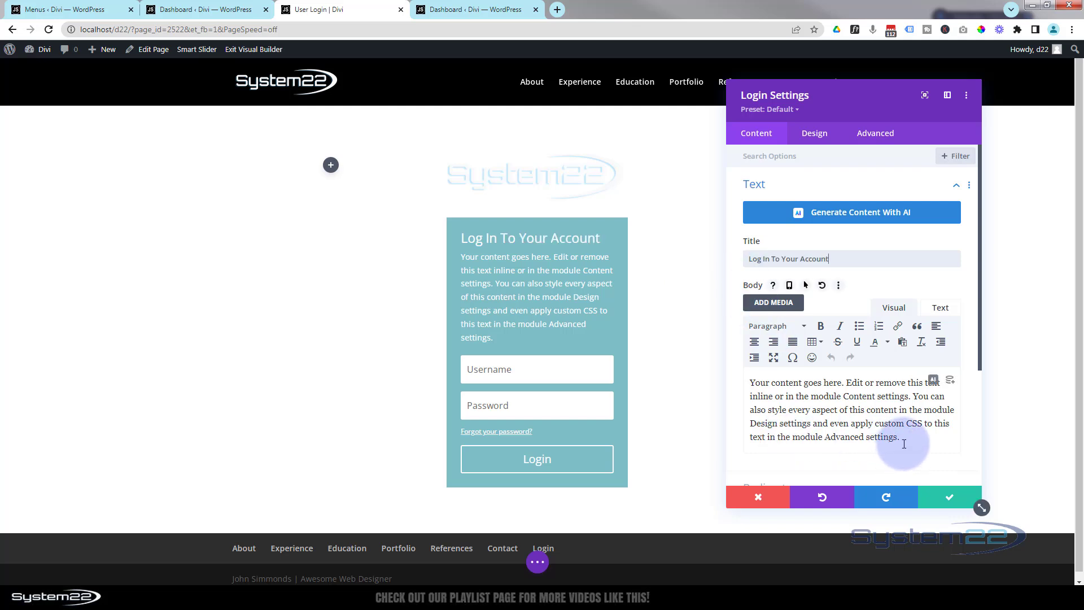
left_click_drag(902, 438, 729, 377)
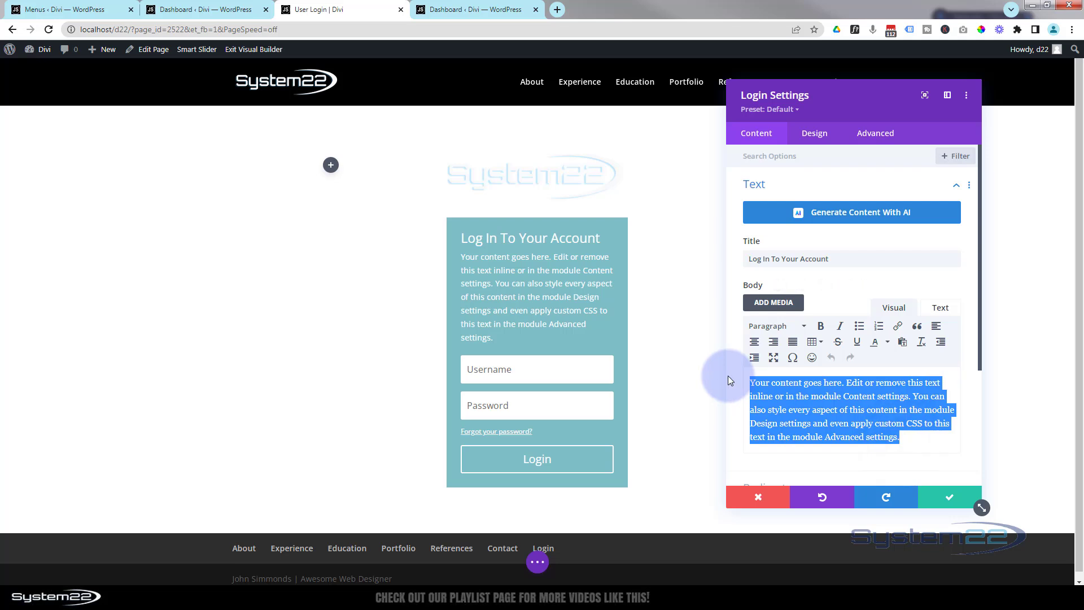
key("BackSpace")
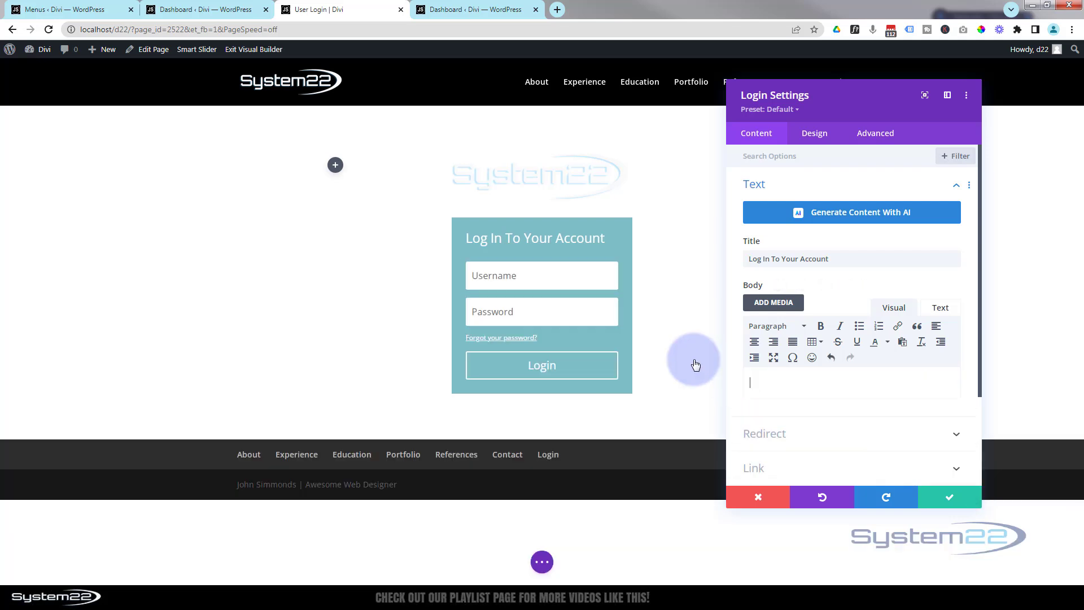
left_click(949, 501)
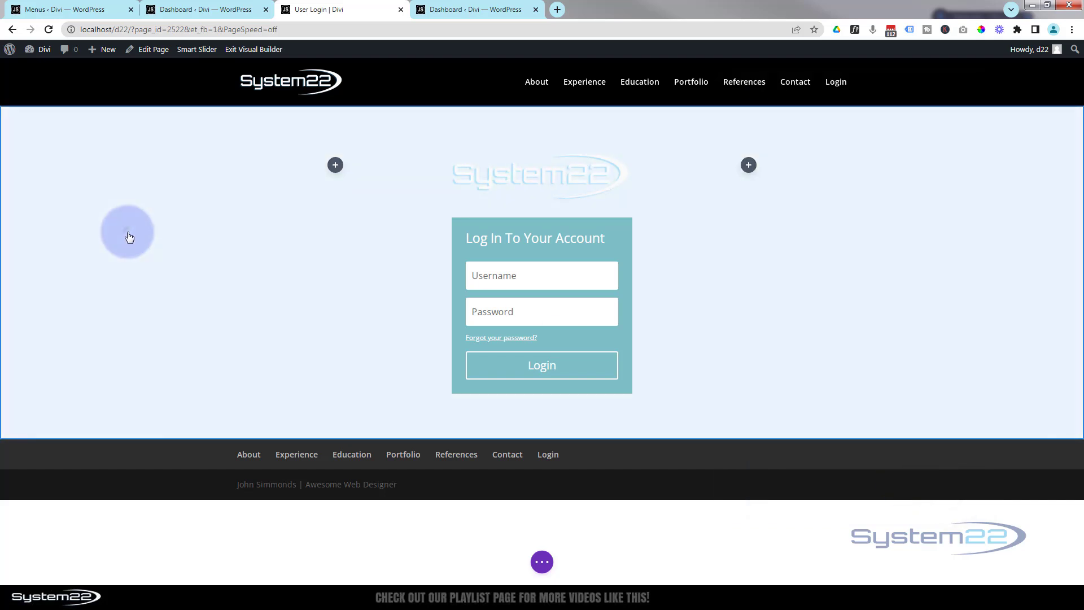
Give the section a gradient background from blue #0c71c3 to black #000000
mouse_move(129, 236)
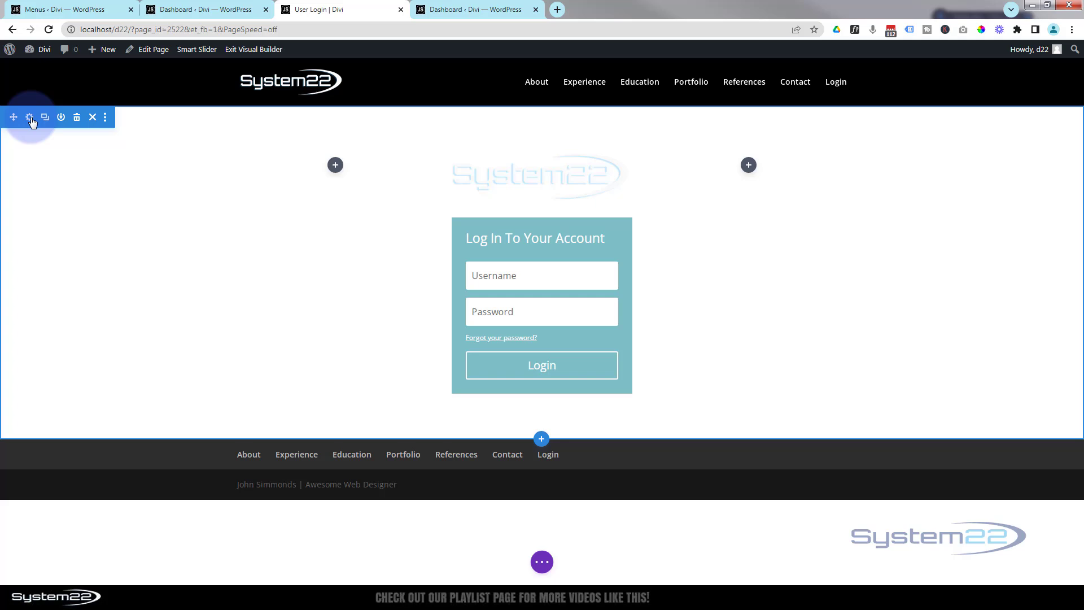
left_click(29, 118)
left_click(813, 221)
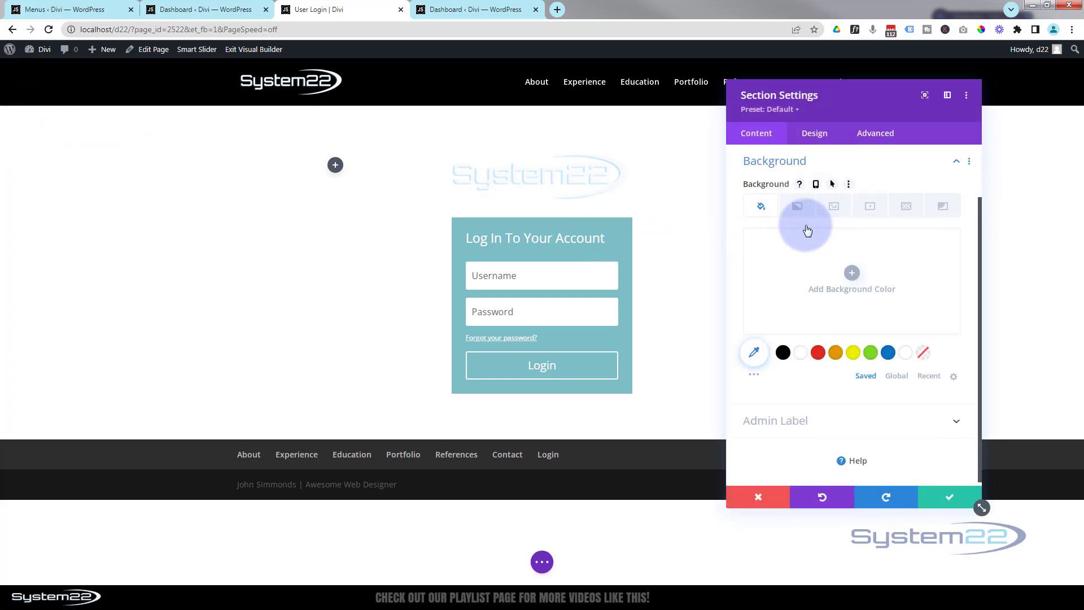
left_click(797, 205)
left_click(852, 316)
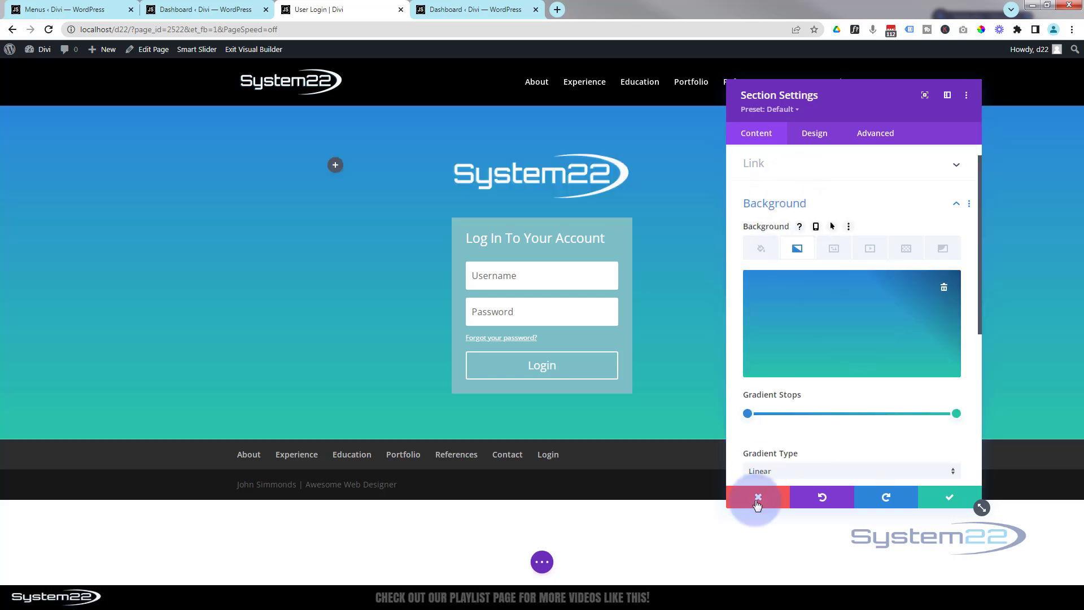
left_click(747, 414)
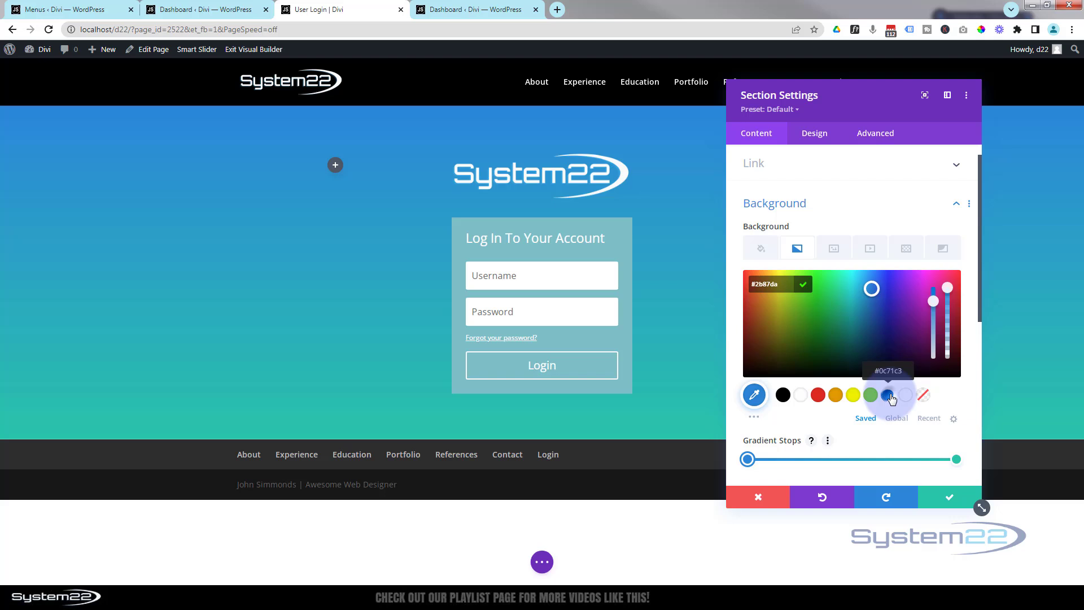
left_click(889, 396)
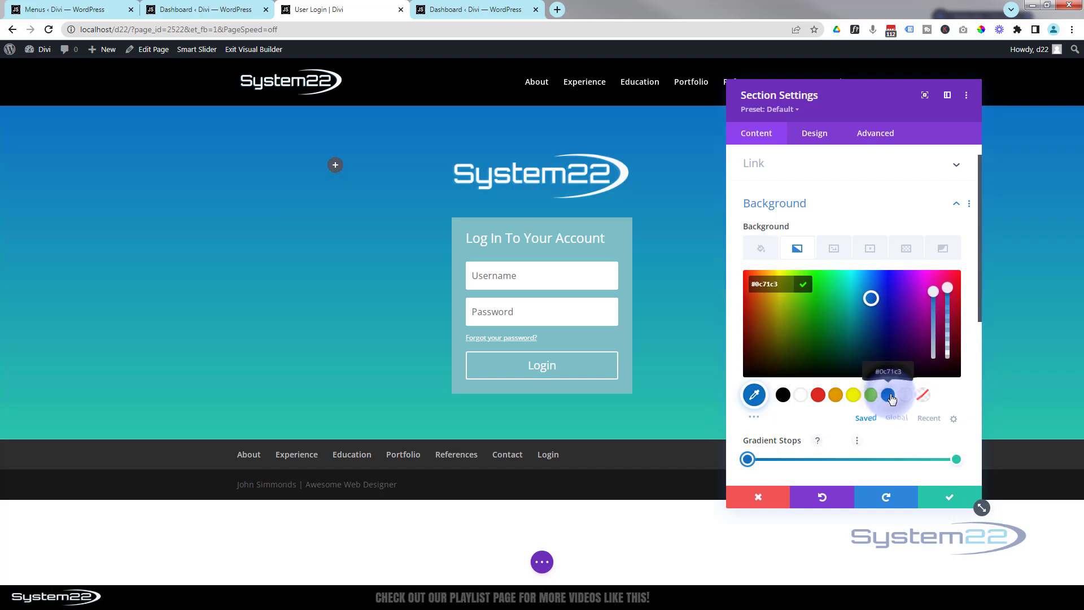
left_click(956, 460)
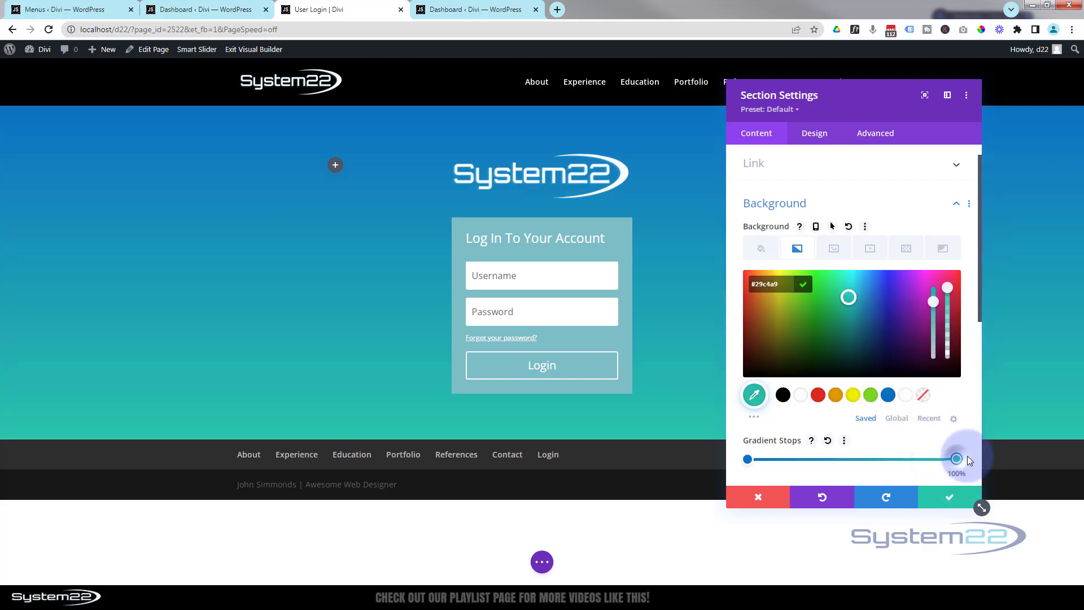
left_click(784, 395)
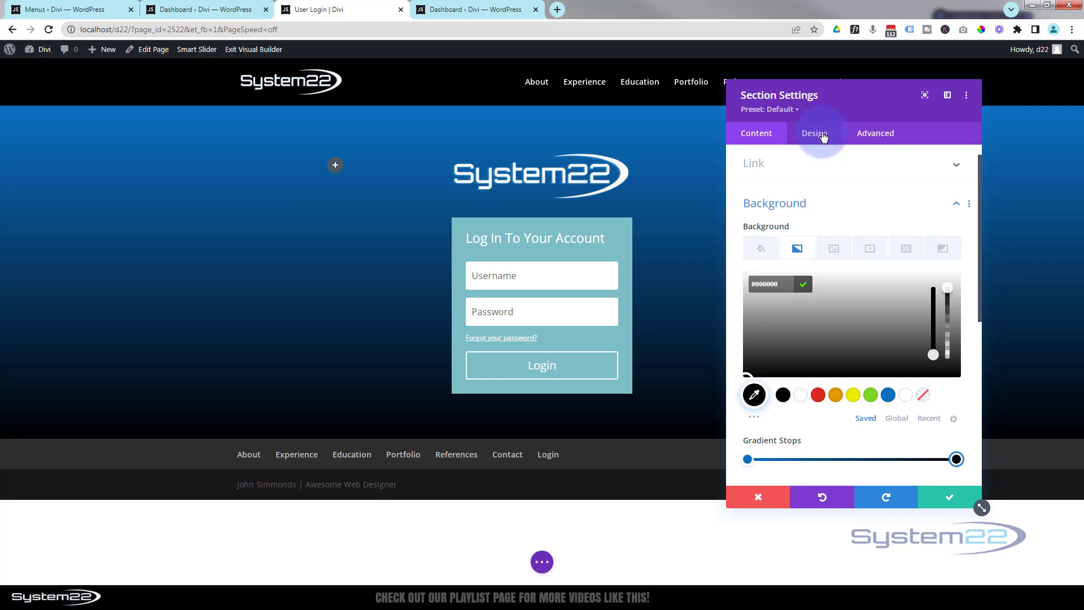
Set the section's height to 100vh in its Sizing options
left_click(823, 136)
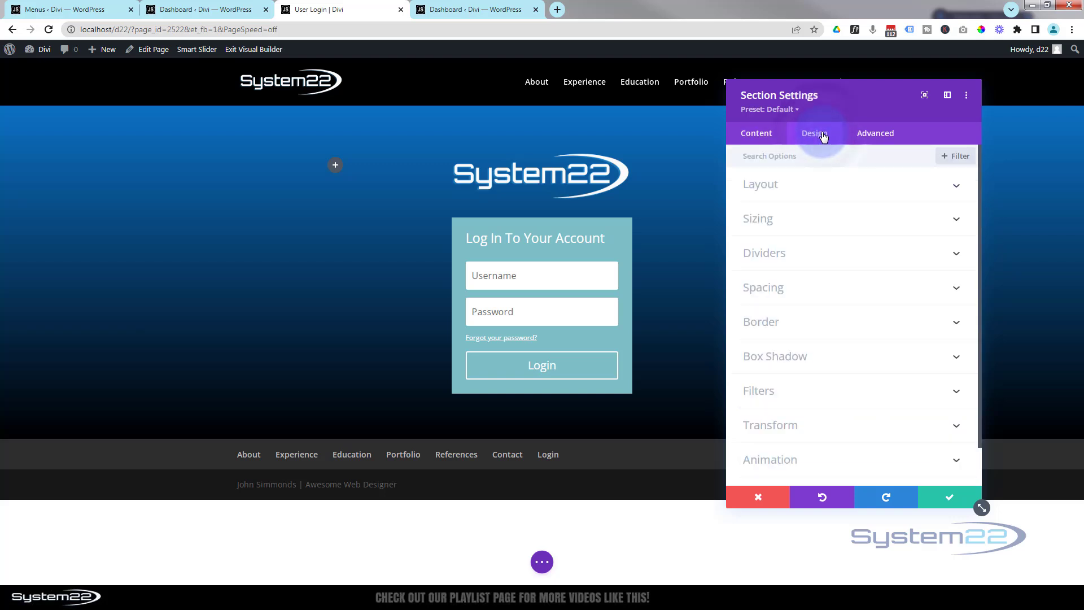
left_click(814, 221)
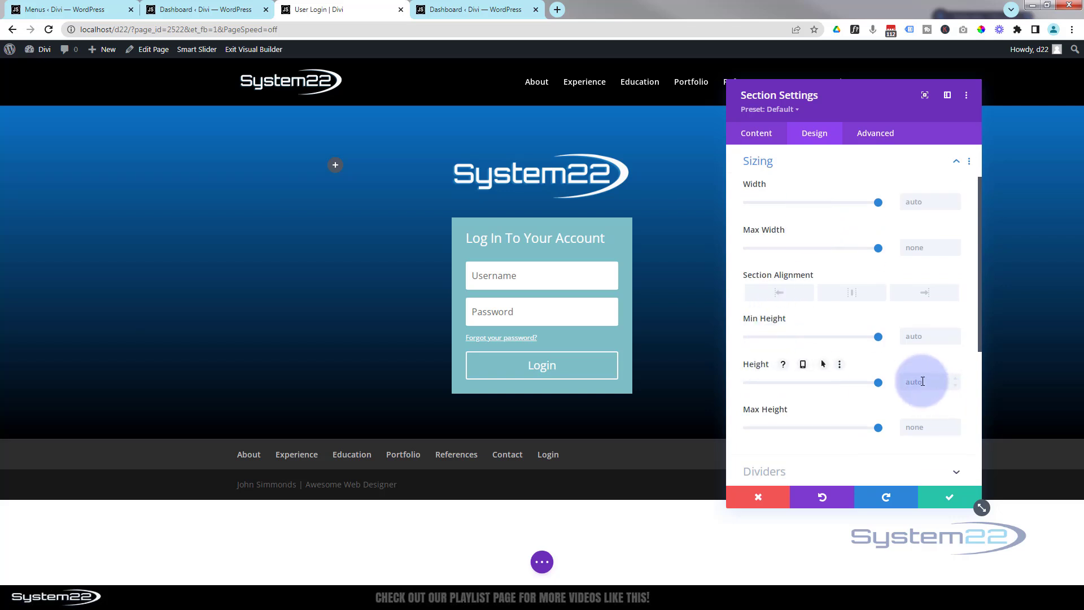
left_click(915, 378)
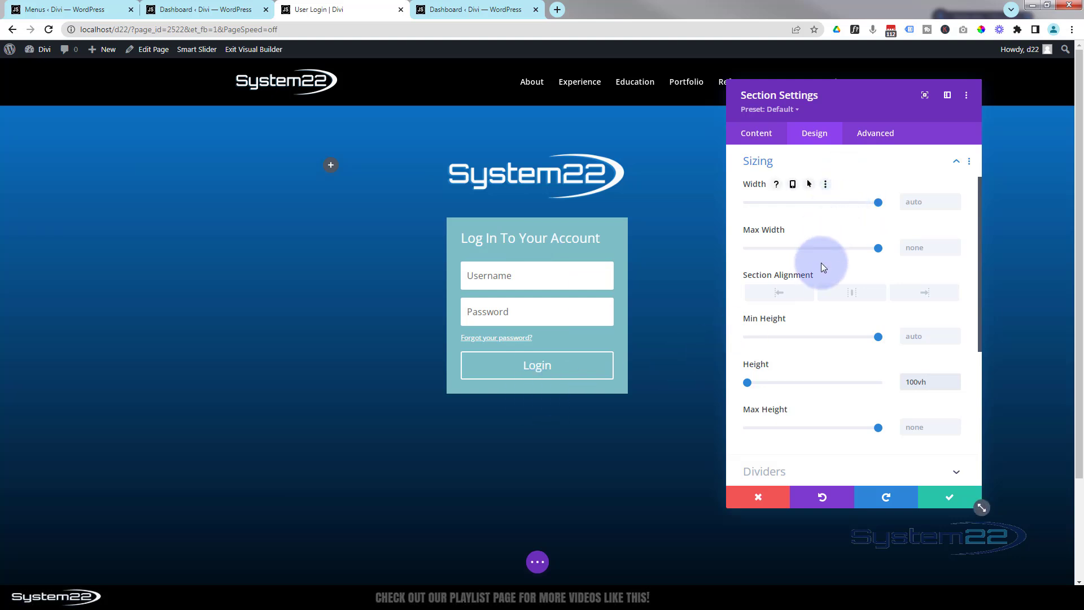
Set the section's top padding to 20vh
left_click(763, 163)
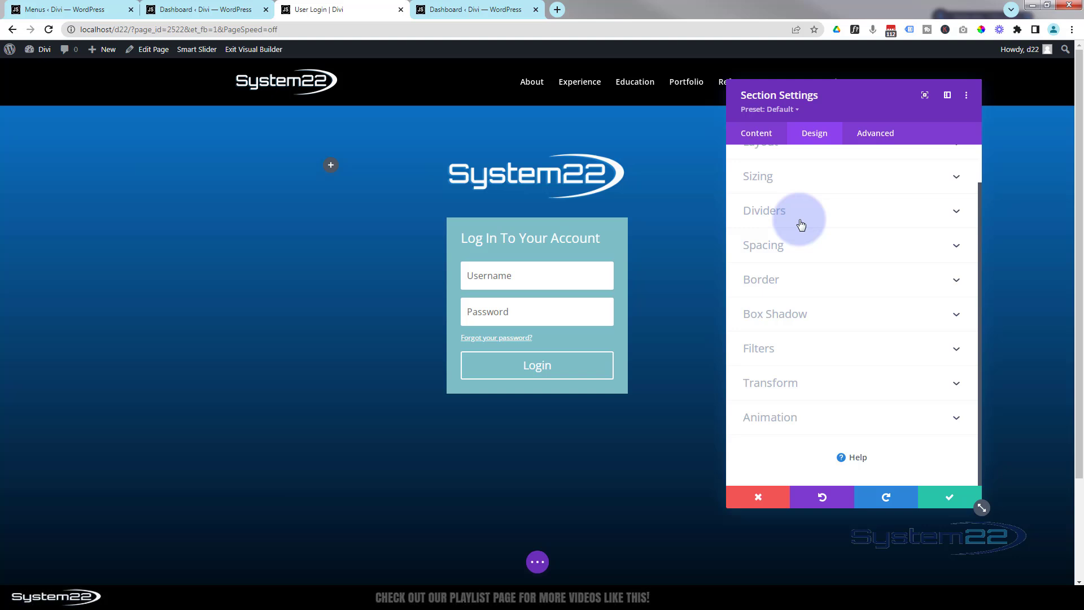
left_click(809, 247)
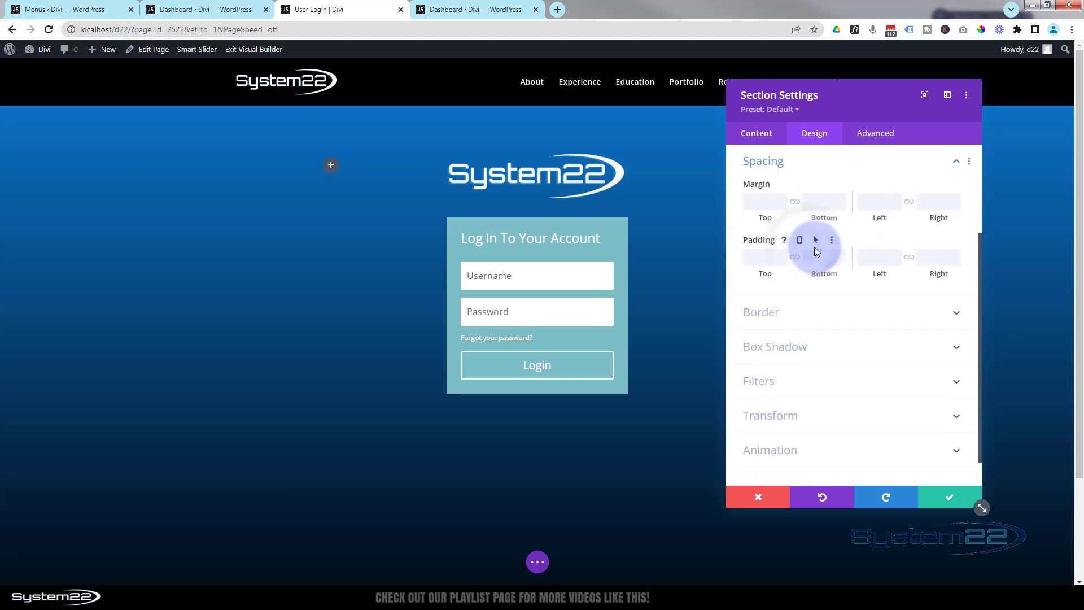
left_click(757, 258)
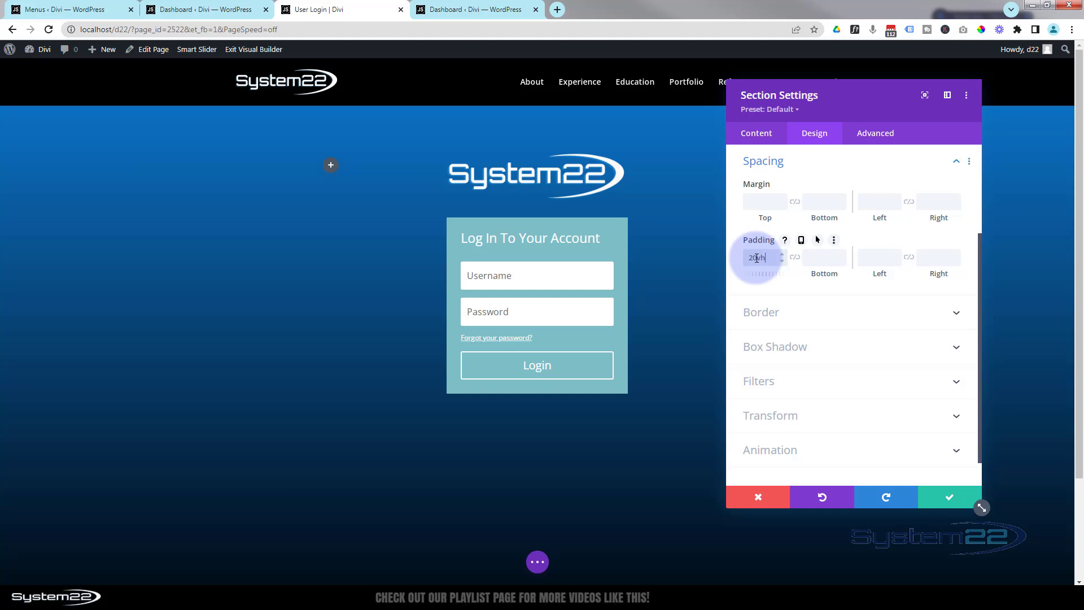
type("20vh")
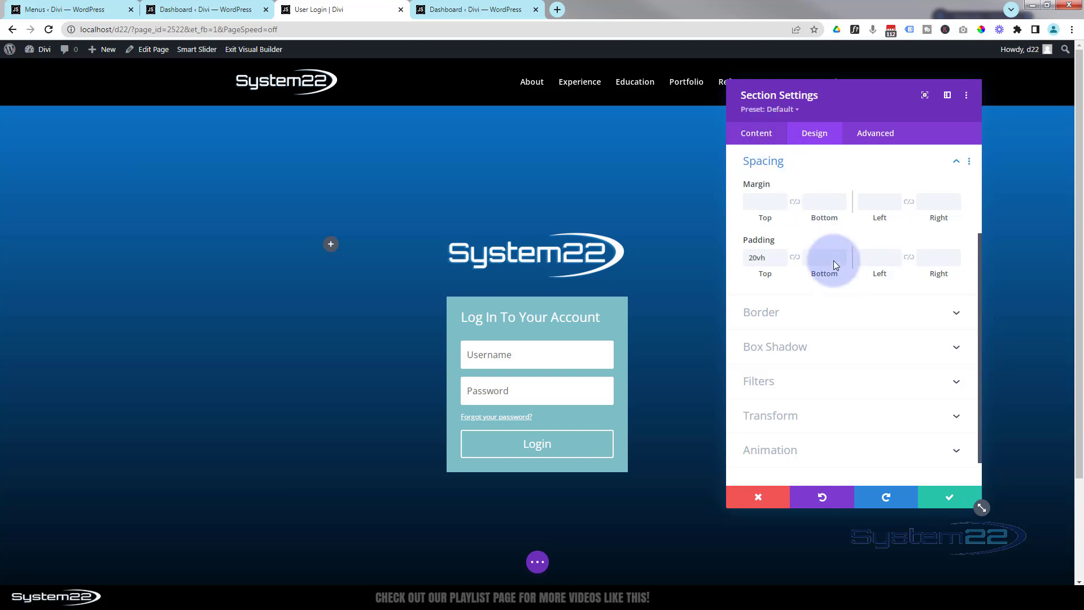
Add the Earth picture as the section's background image
left_click(754, 139)
left_click(805, 218)
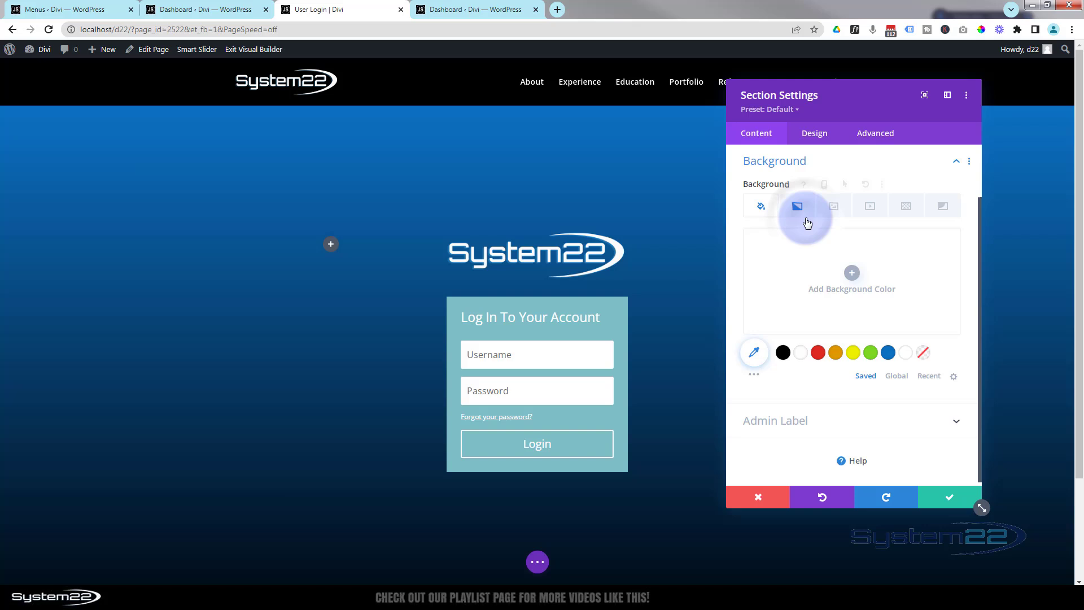
left_click(833, 207)
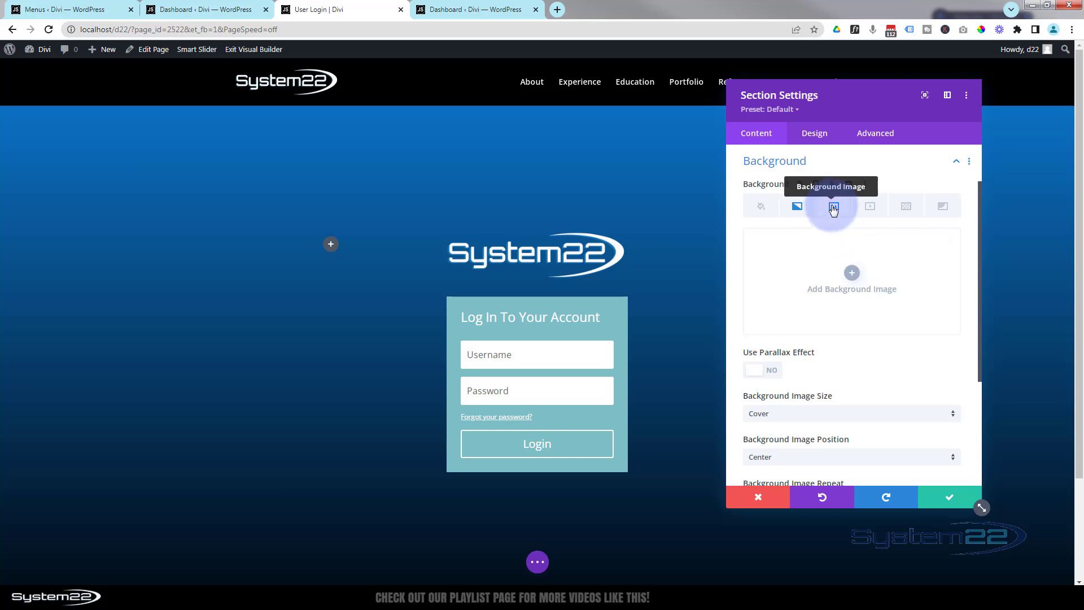
left_click(851, 276)
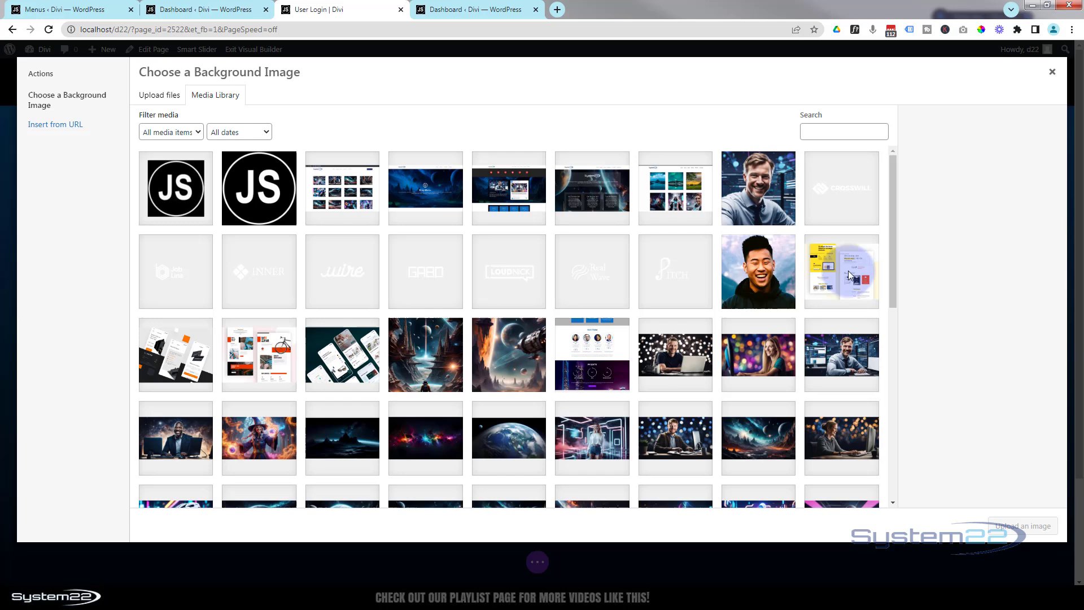
left_click(504, 436)
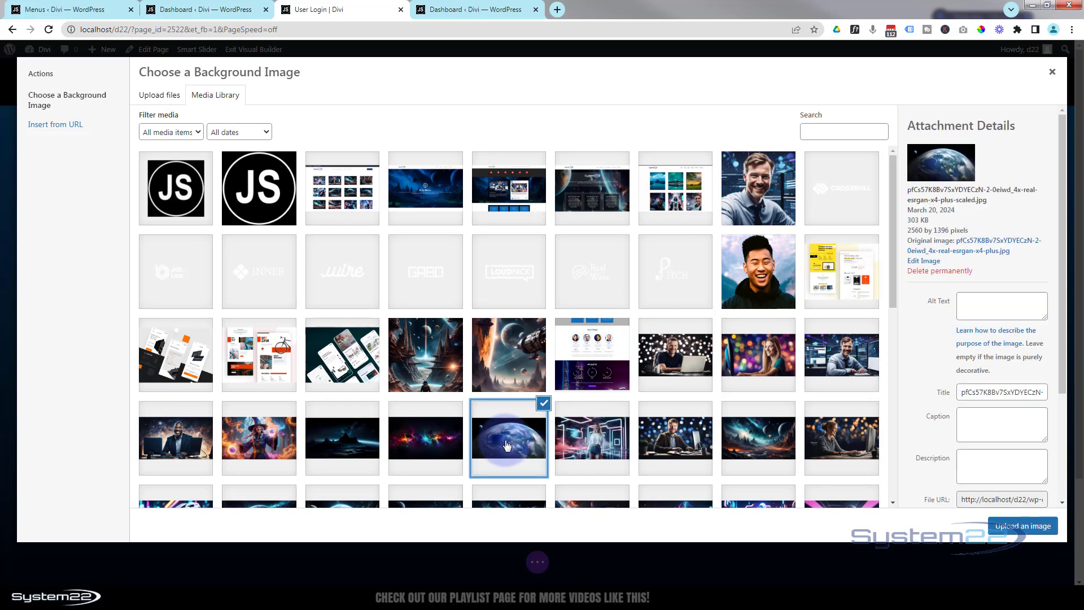
left_click(1029, 530)
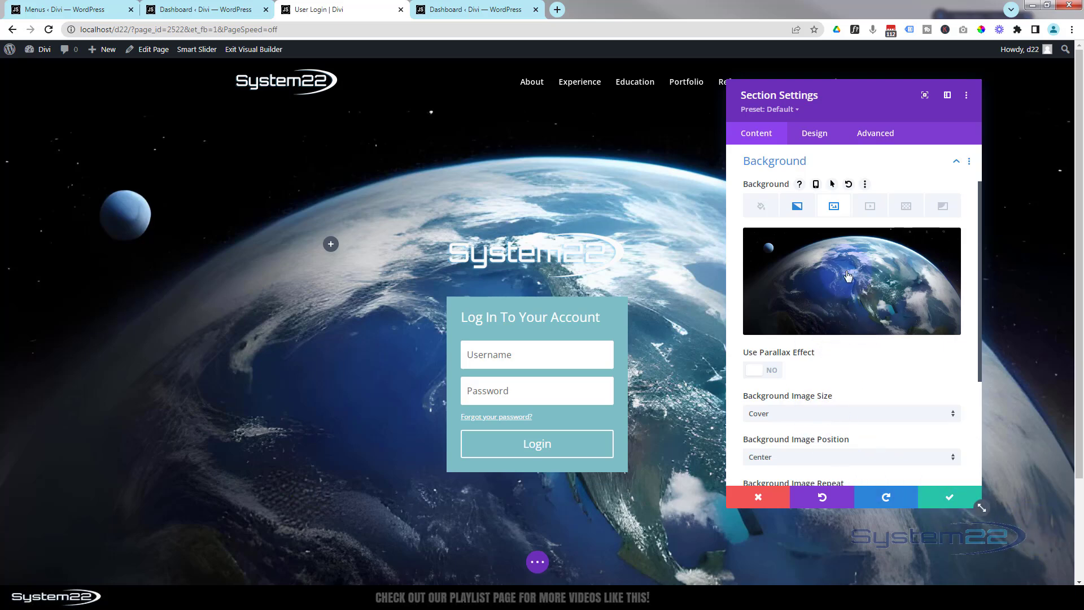
Set the background image blend to Multiply and save the section settings
mouse_move(848, 276)
scroll(844, 282, "down", 3)
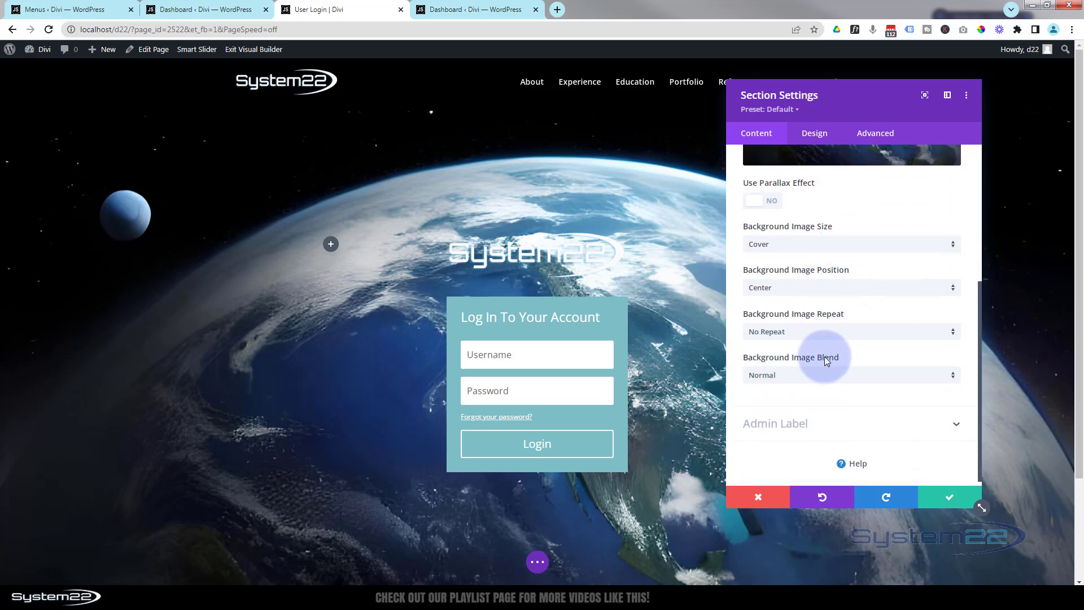
left_click(822, 377)
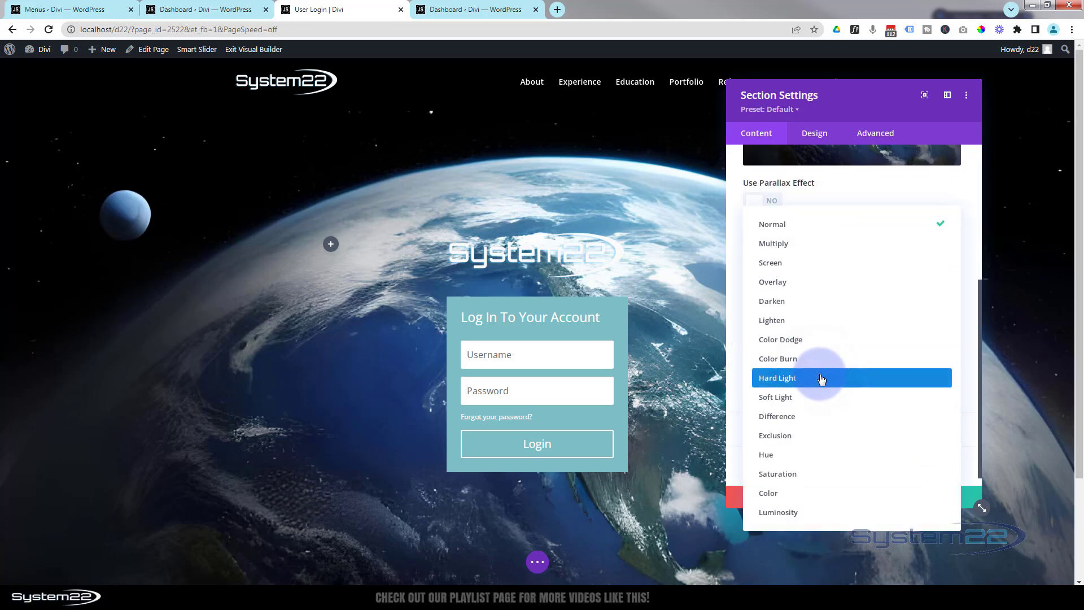
left_click(777, 245)
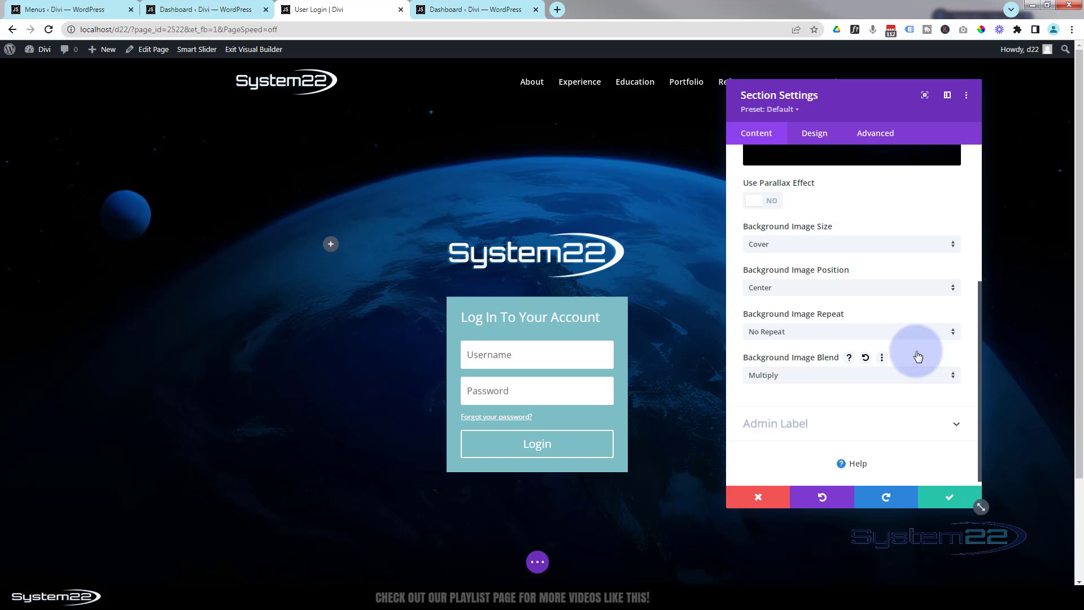
left_click(949, 500)
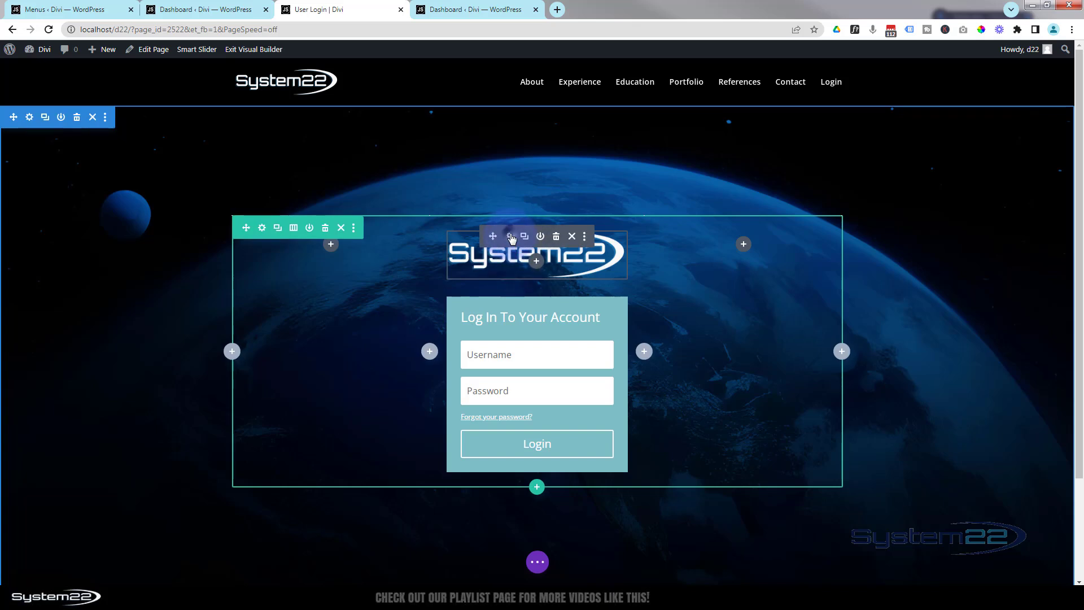
Set the System22 logo's width to 200px, centre it, and save the image settings
left_click(511, 237)
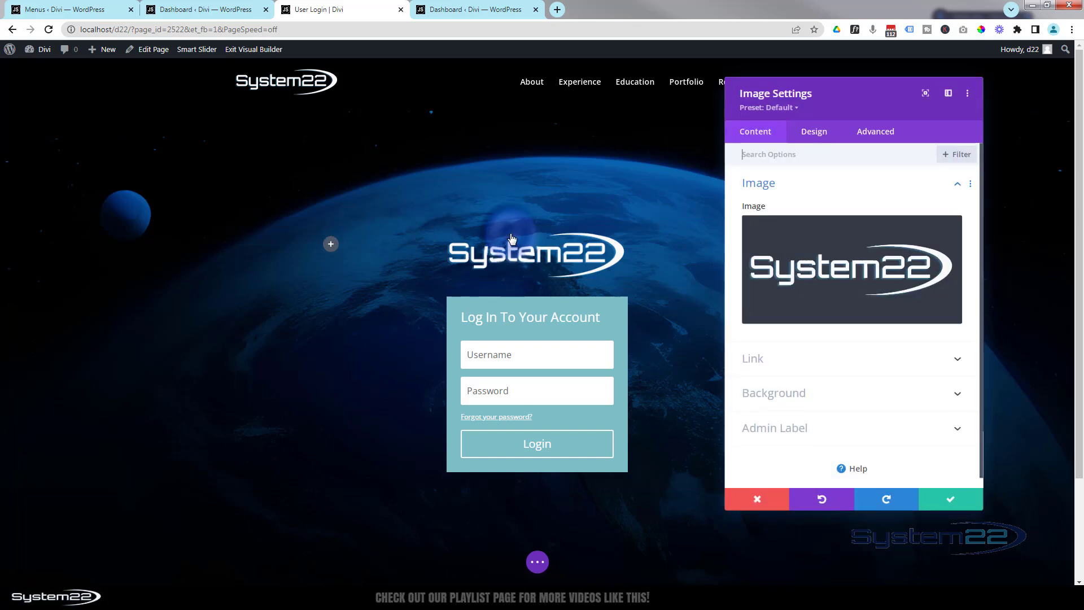
left_click(815, 139)
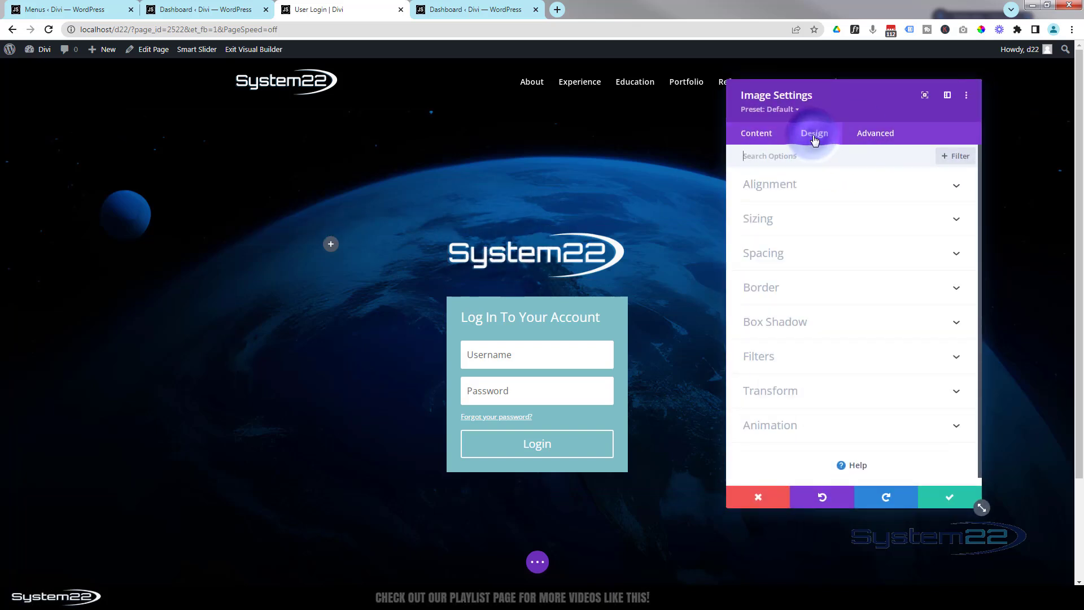
left_click(854, 219)
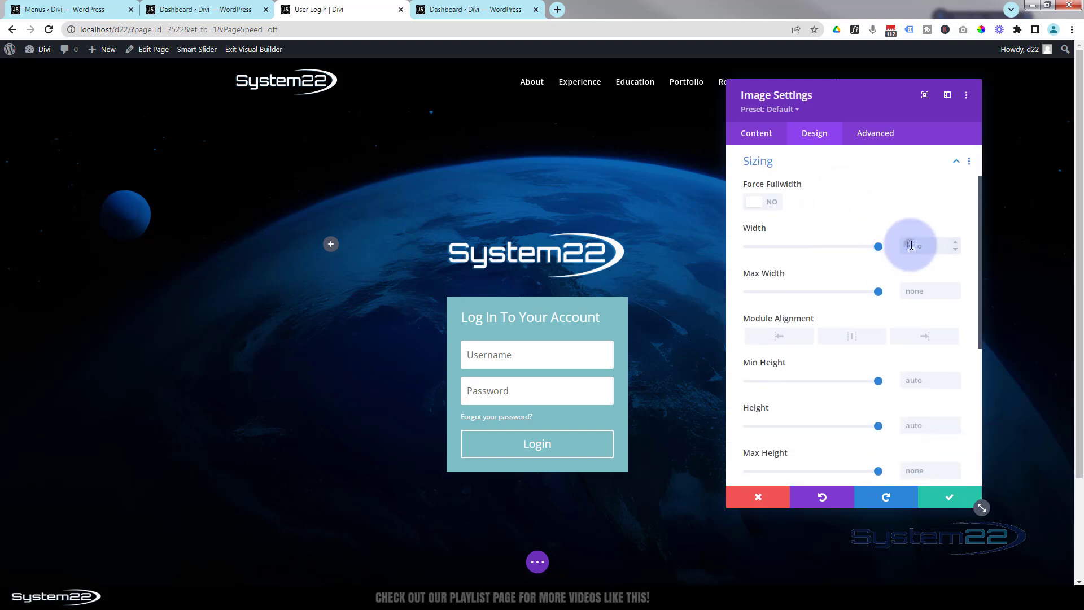
left_click(906, 241)
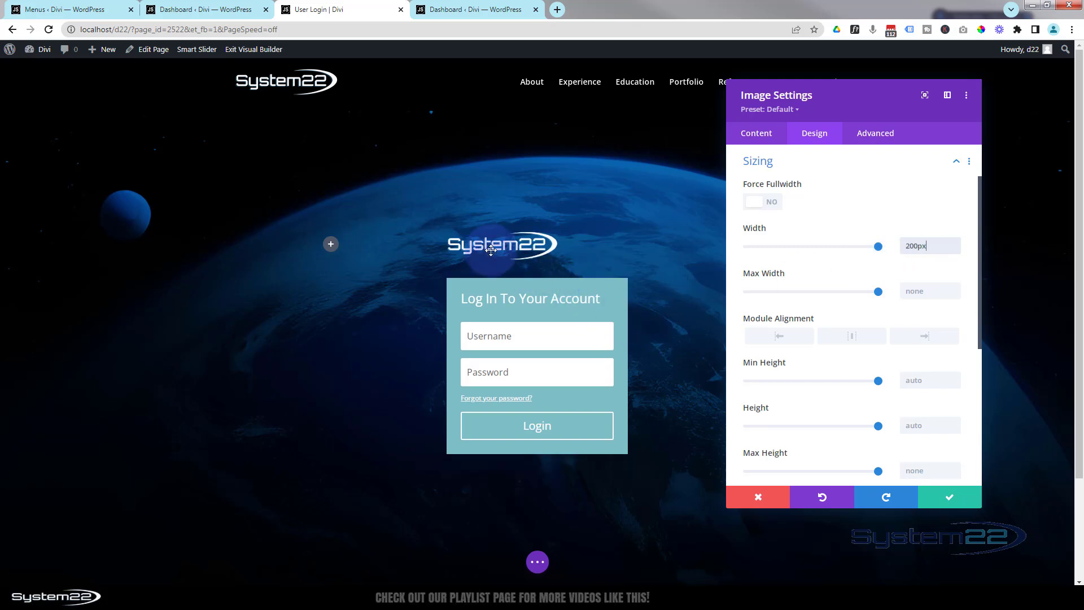
left_click(850, 339)
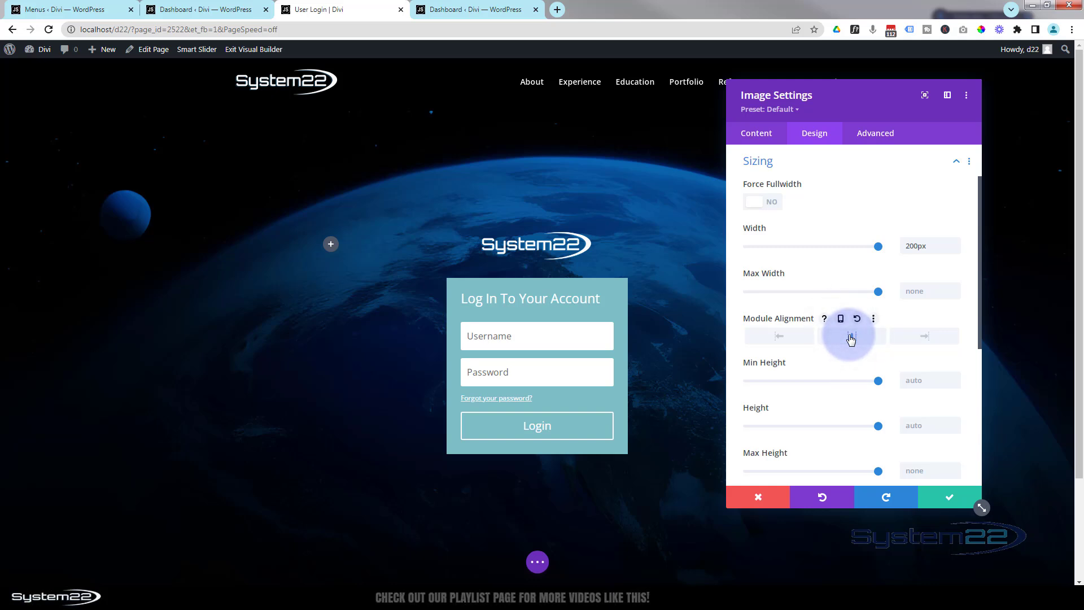
left_click(948, 500)
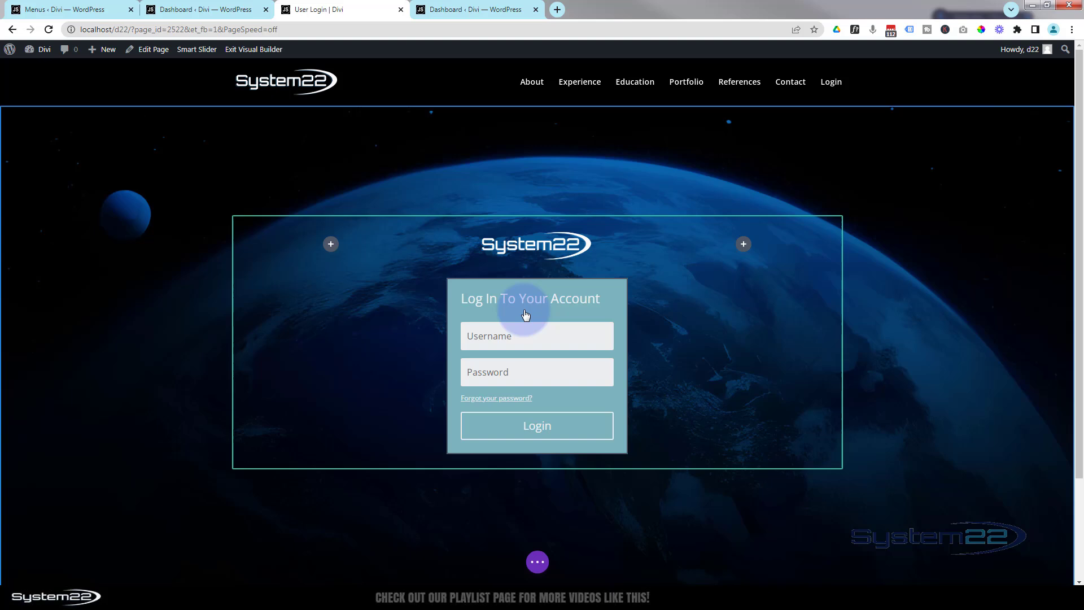
Delete the Login module's teal background colour so the form becomes transparent
mouse_move(525, 314)
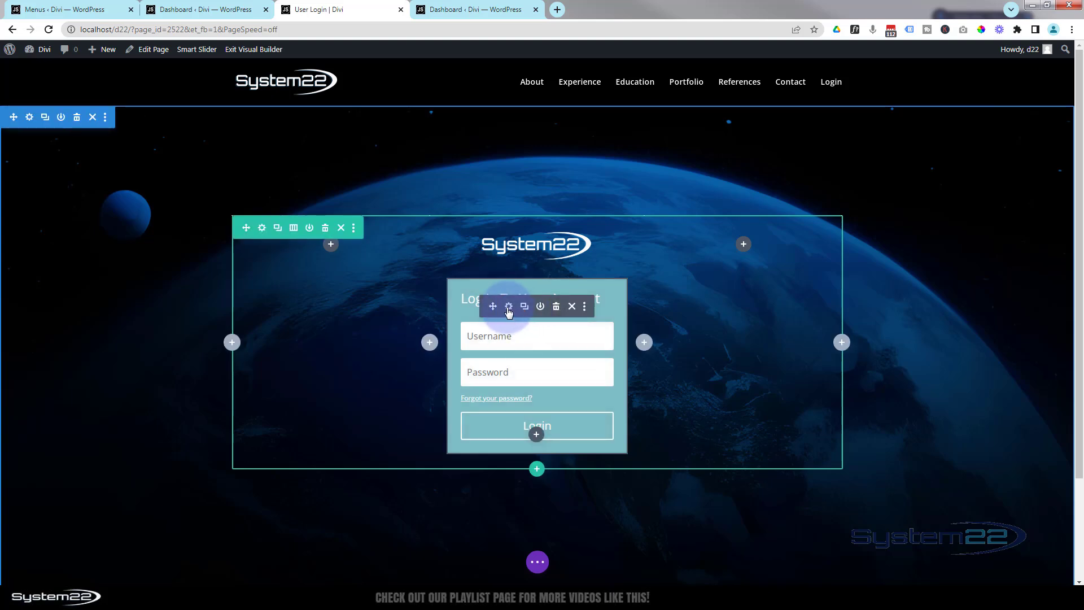
left_click(509, 307)
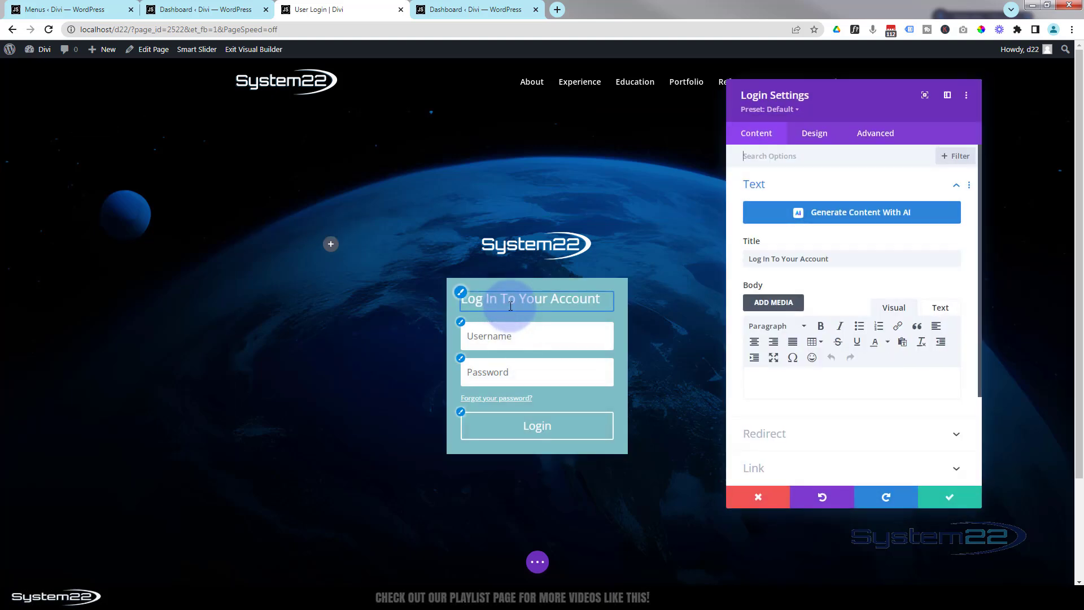
scroll(790, 361, "down", 2)
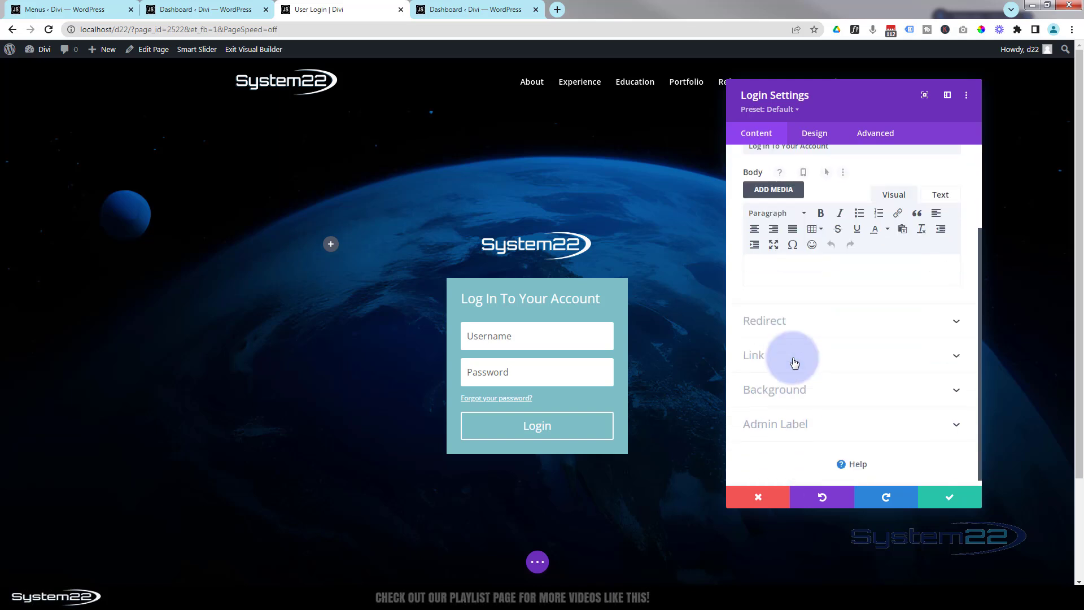
left_click(831, 389)
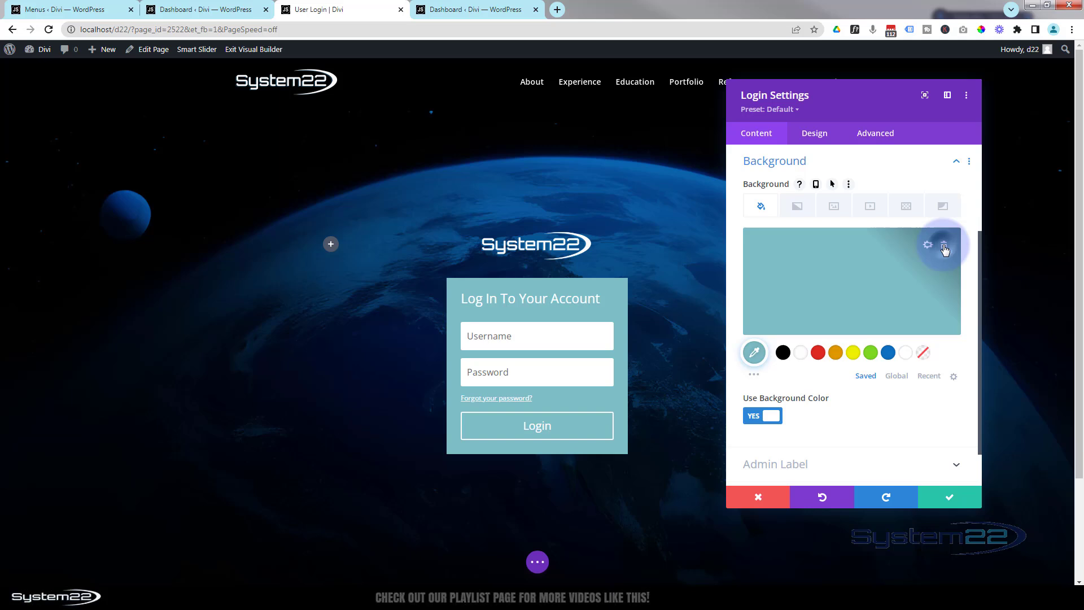
left_click(945, 247)
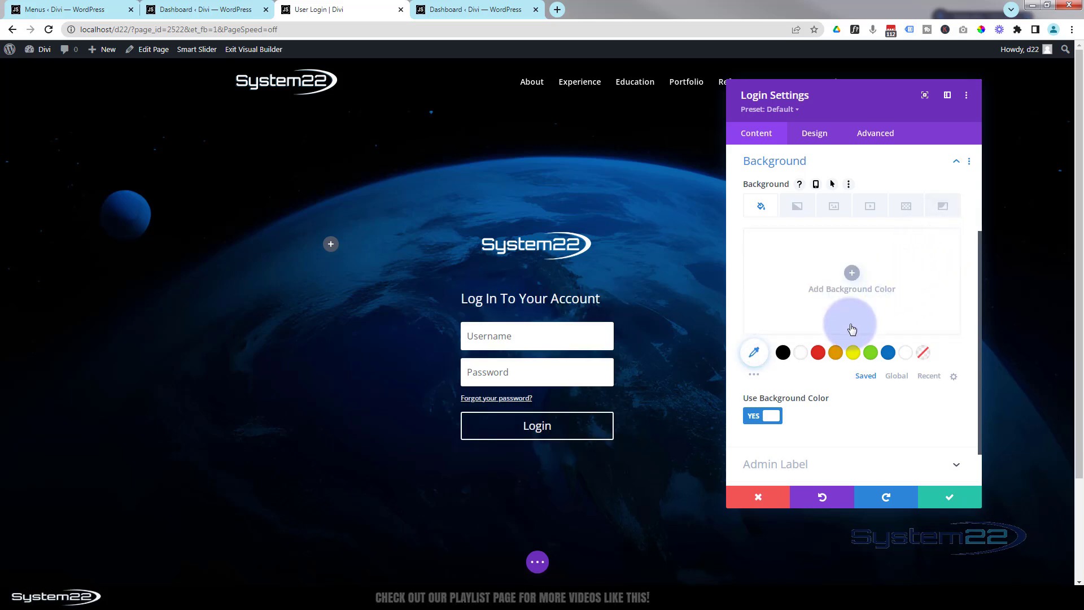
Toggle the Login module's Redirect option, then move to its design settings
scroll(841, 358, "up", 3)
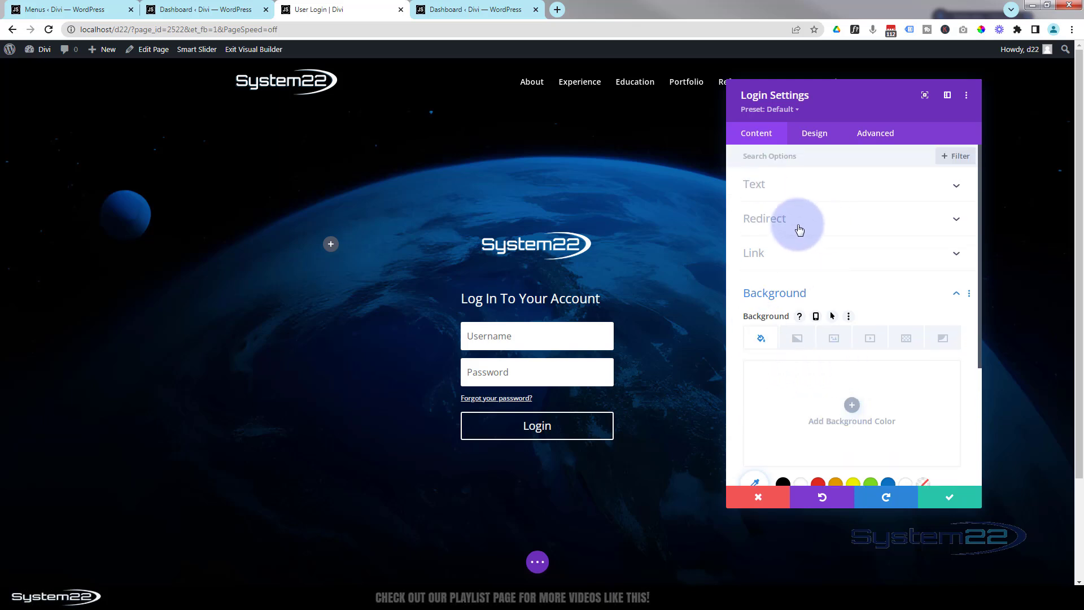
left_click(811, 221)
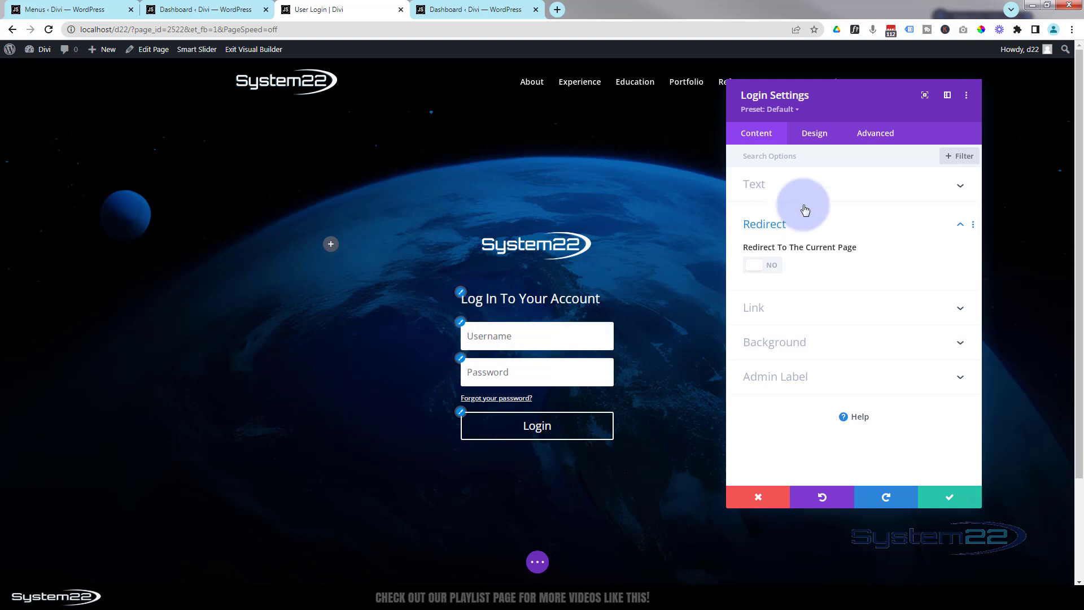
left_click(819, 136)
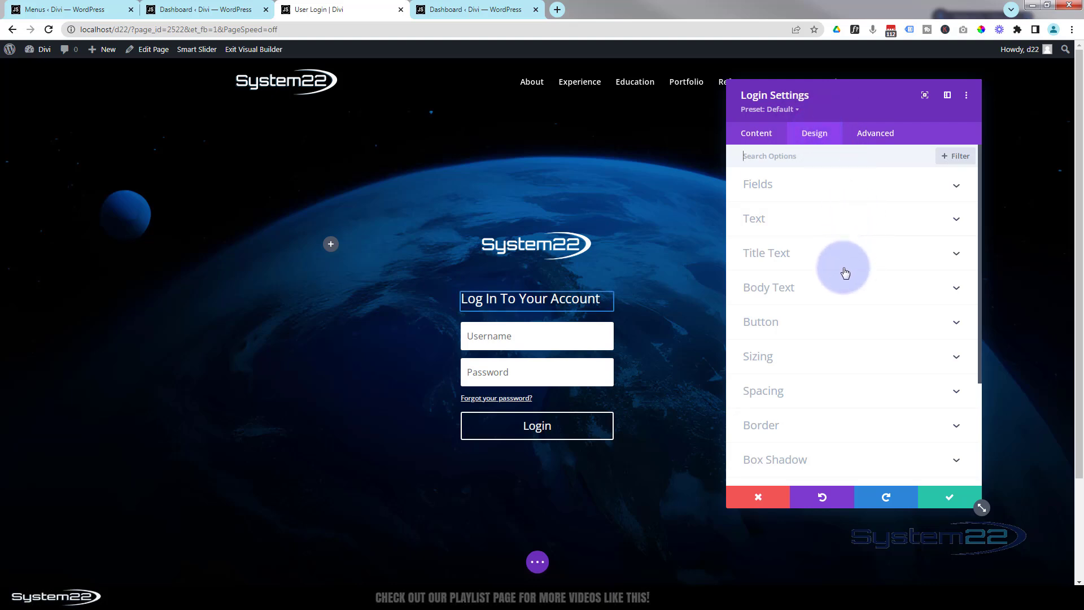
Make the login field backgrounds transparent and the field text white, including in the focused state
left_click(816, 186)
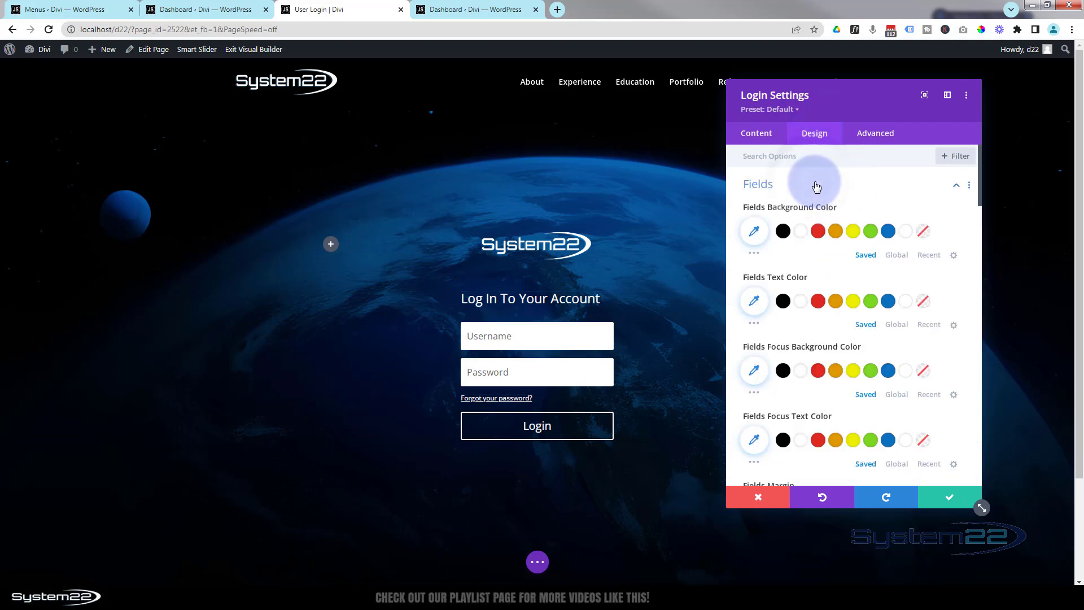
left_click(923, 232)
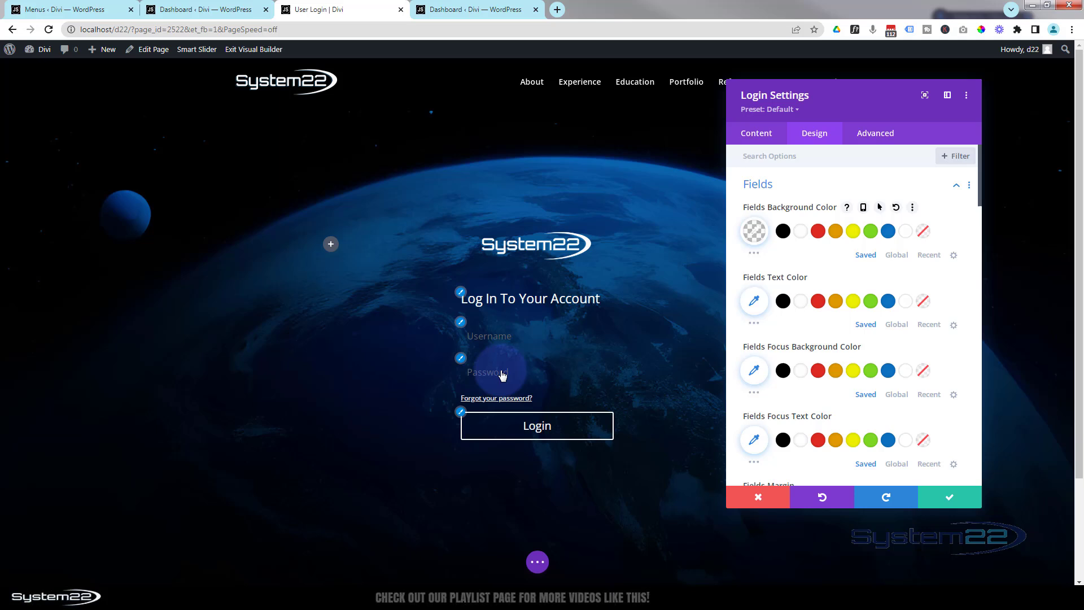
left_click(801, 302)
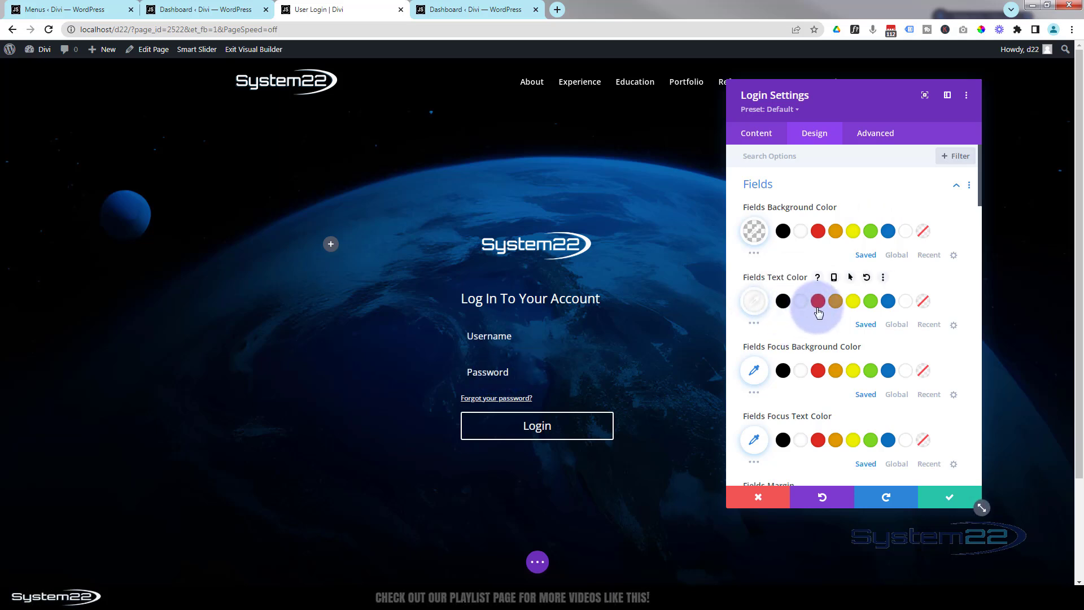
left_click(924, 373)
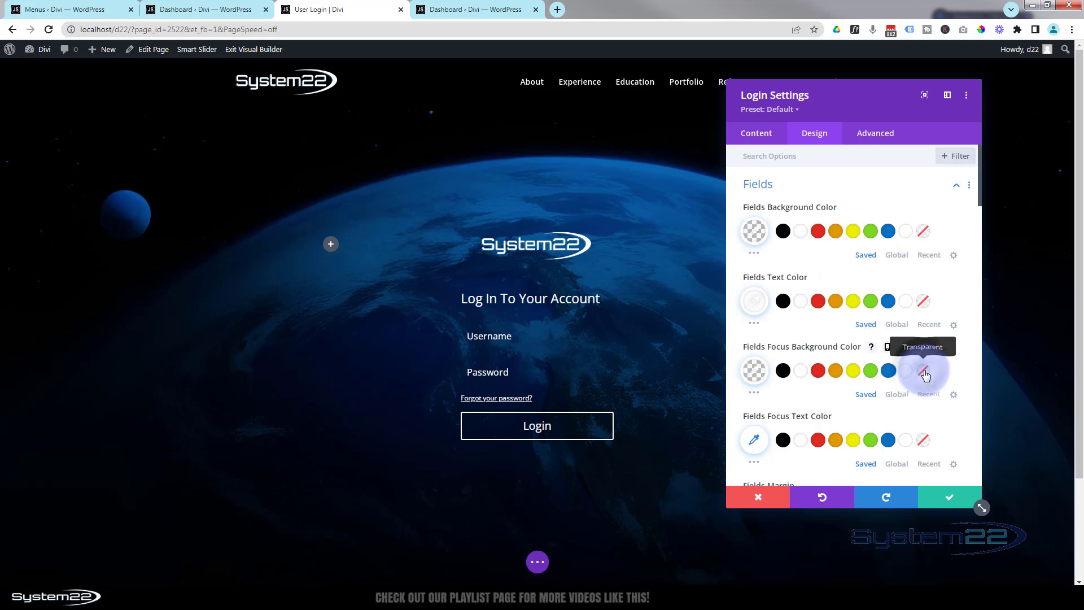
left_click(924, 372)
scroll(920, 370, "down", 2)
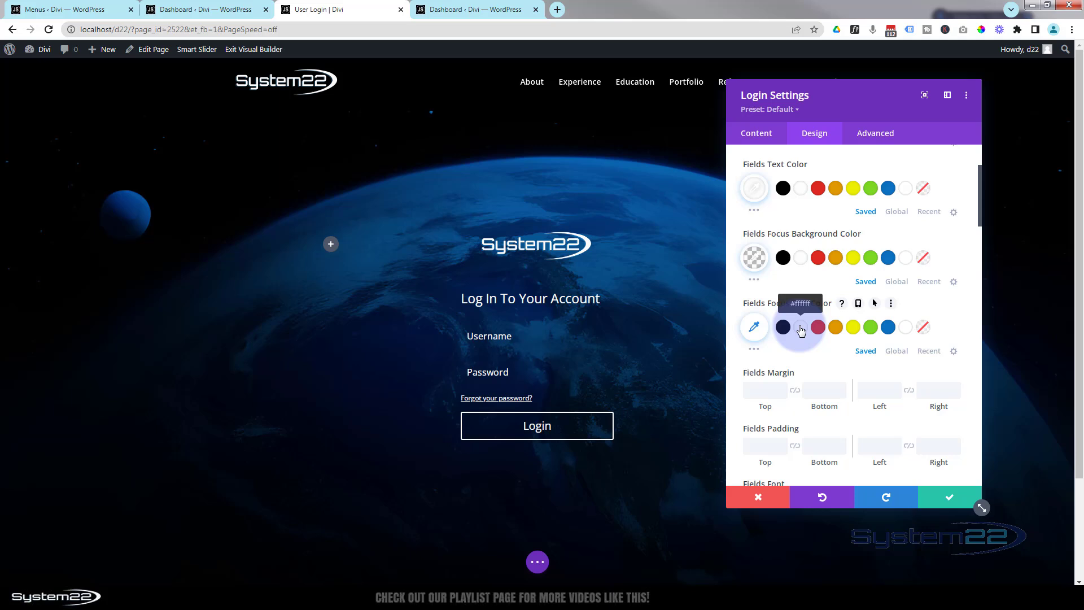
left_click(801, 330)
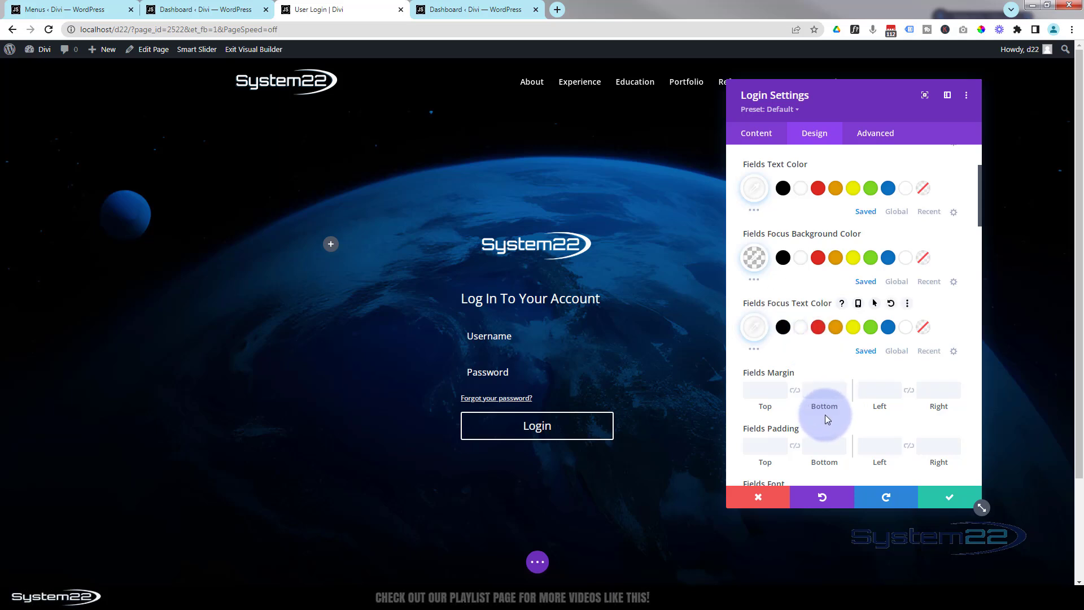
scroll(825, 417, "down", 2)
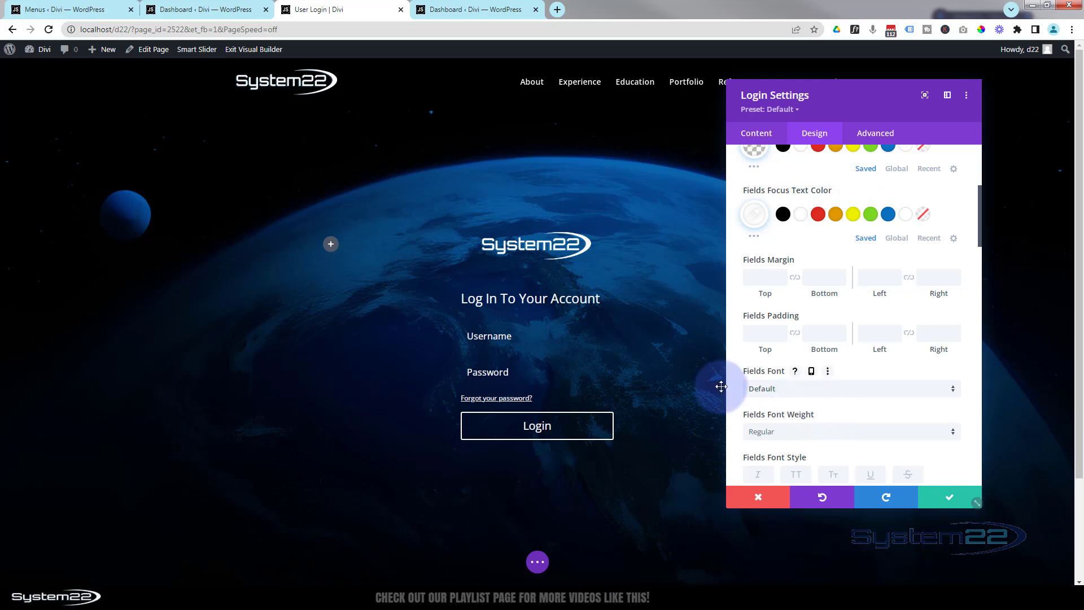
Give the Username and Password fields a 2px white border
scroll(742, 390, "down", 8)
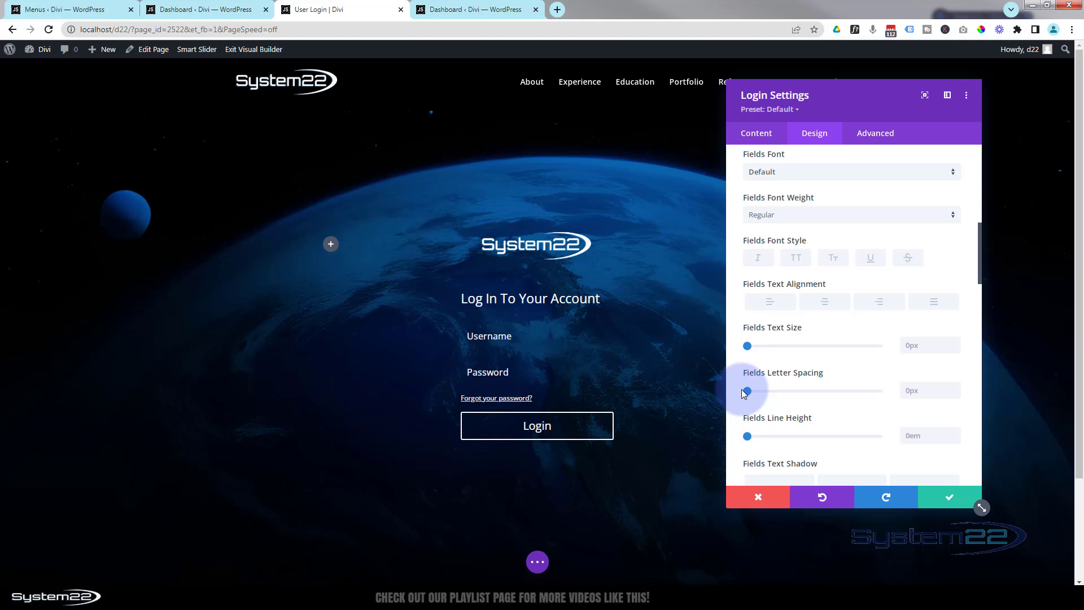
scroll(741, 389, "down", 5)
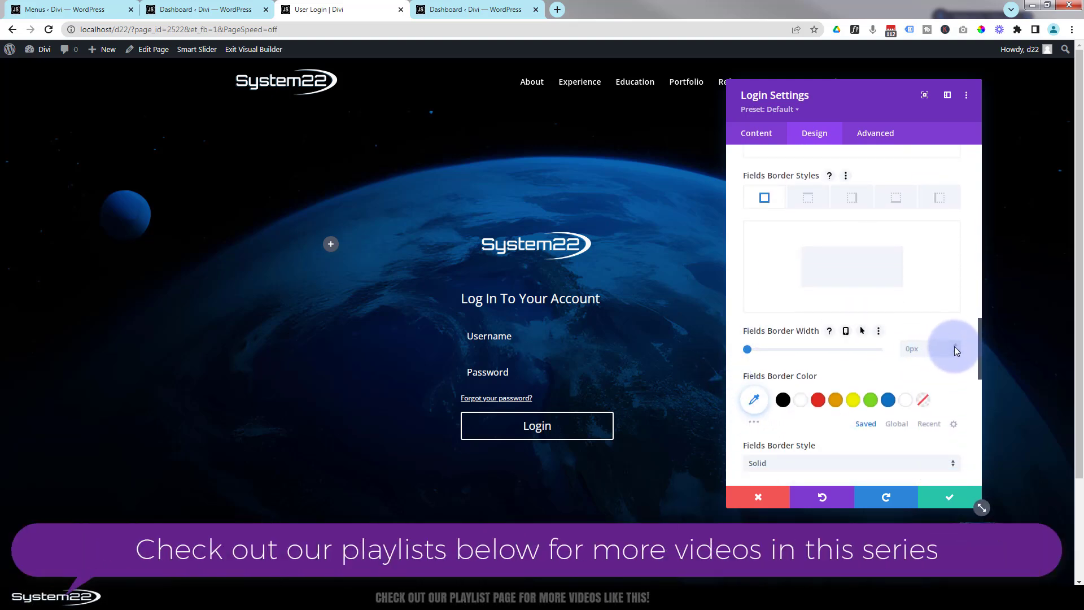
left_click(954, 346)
left_click(954, 345)
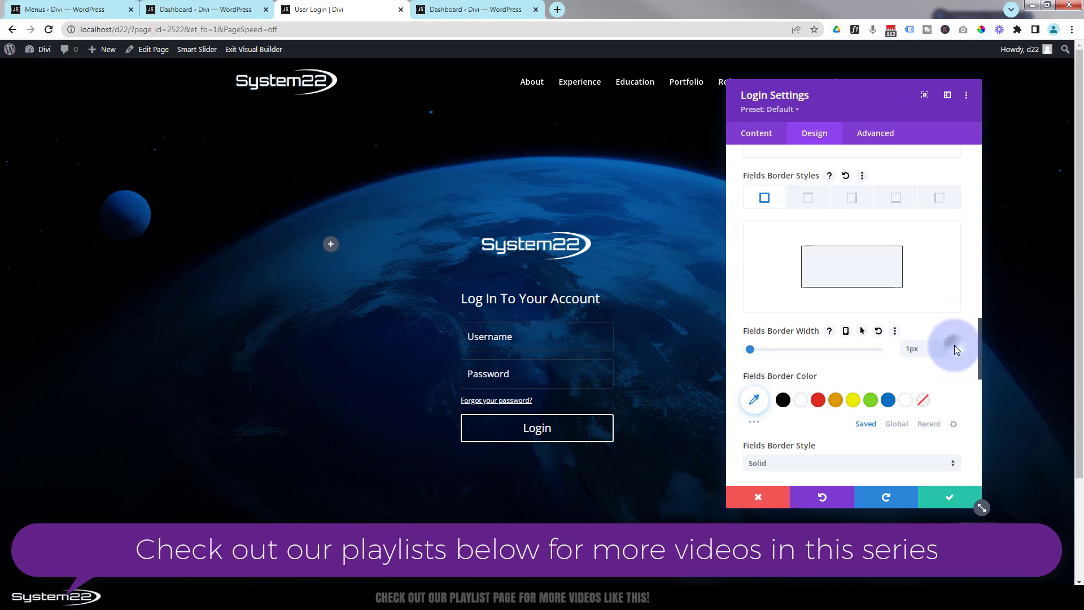
left_click(801, 401)
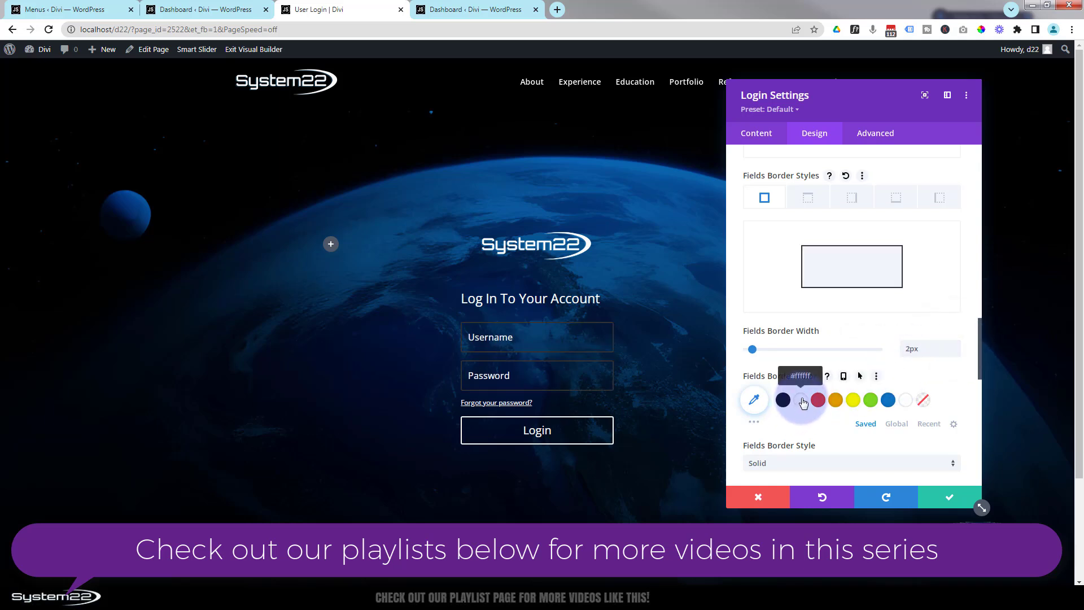
left_click(802, 401)
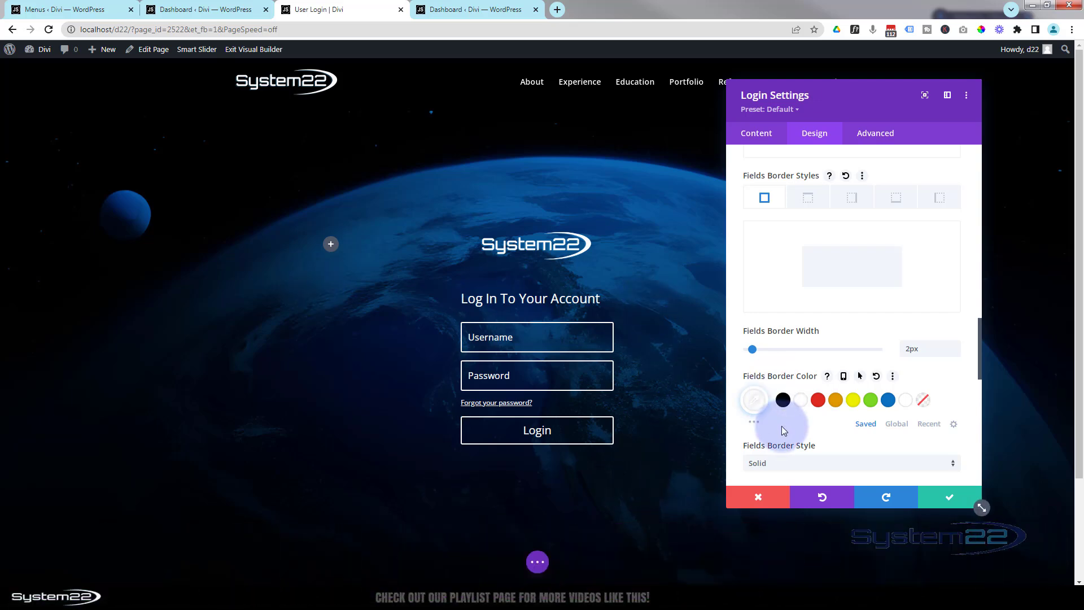
scroll(788, 440, "down", 4)
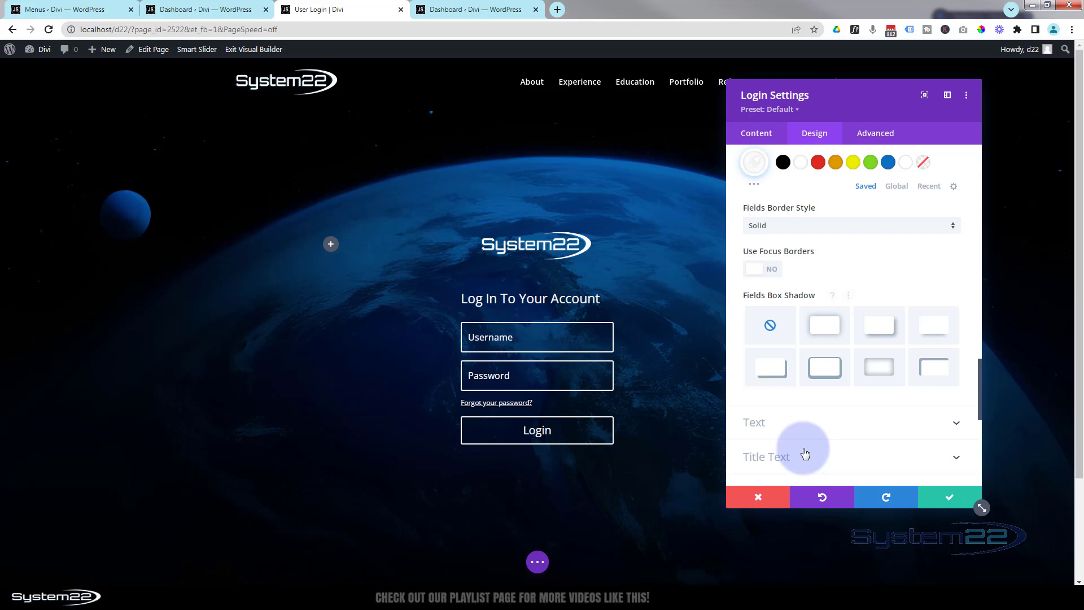
scroll(805, 452, "down", 4)
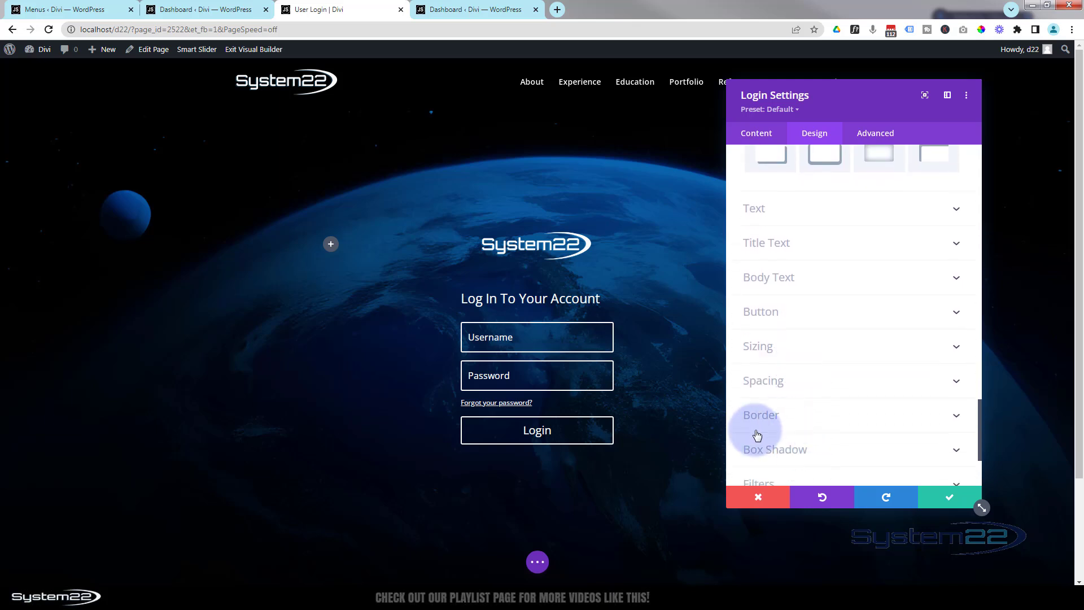
Add a 2px white border around the whole Login module and save its settings
left_click(827, 420)
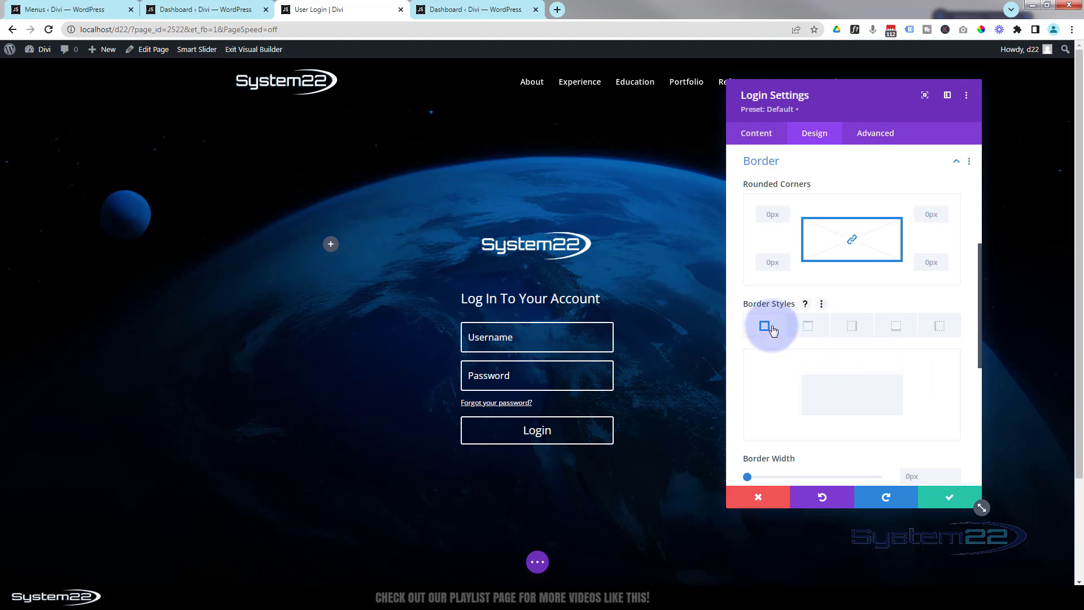
scroll(872, 377, "down", 2)
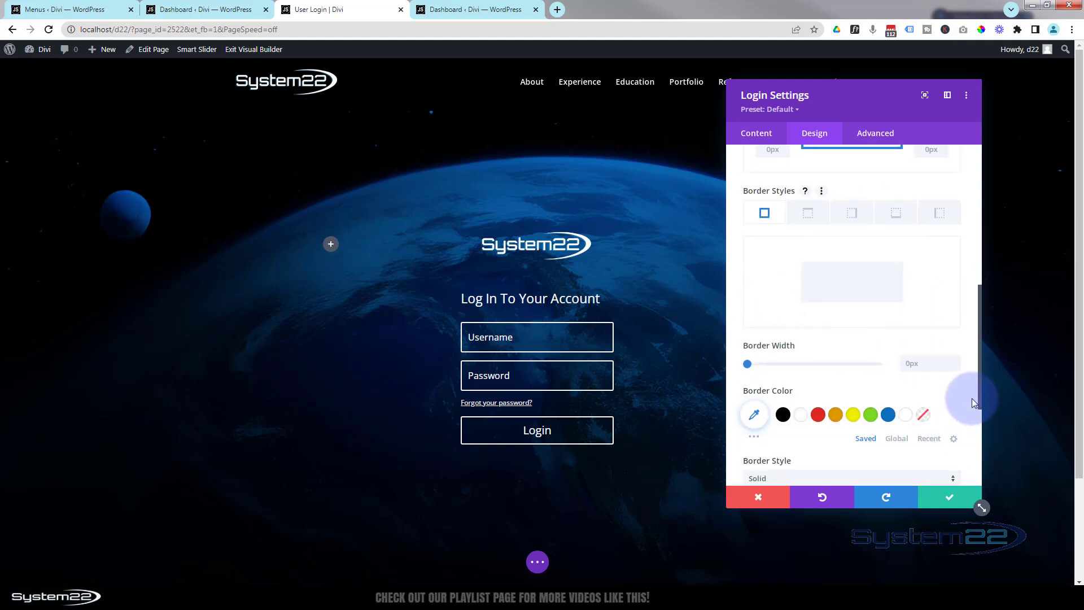
left_click(955, 361)
left_click(956, 362)
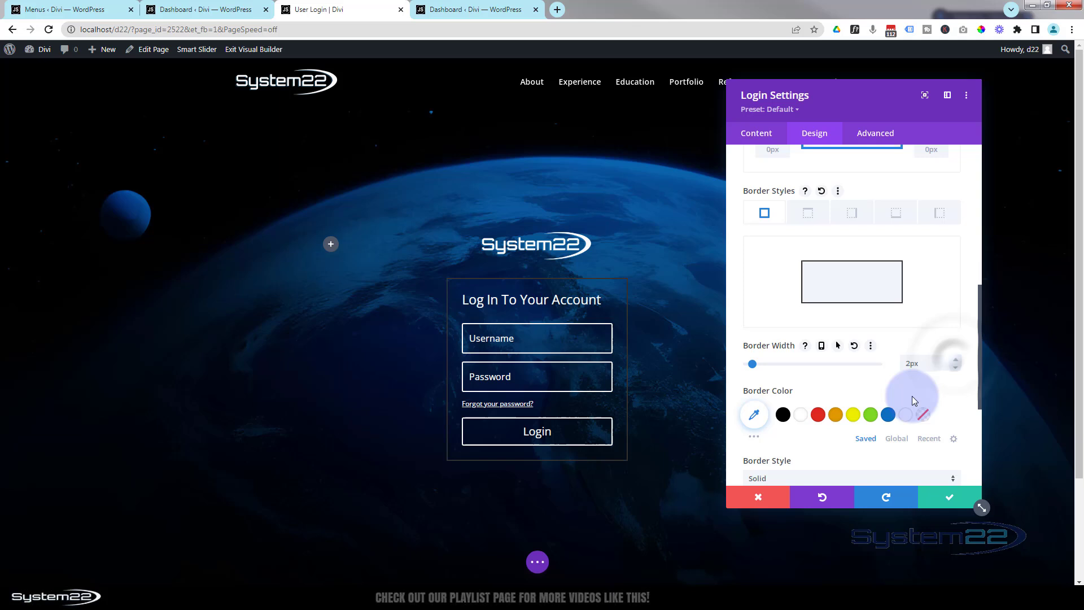
left_click(801, 416)
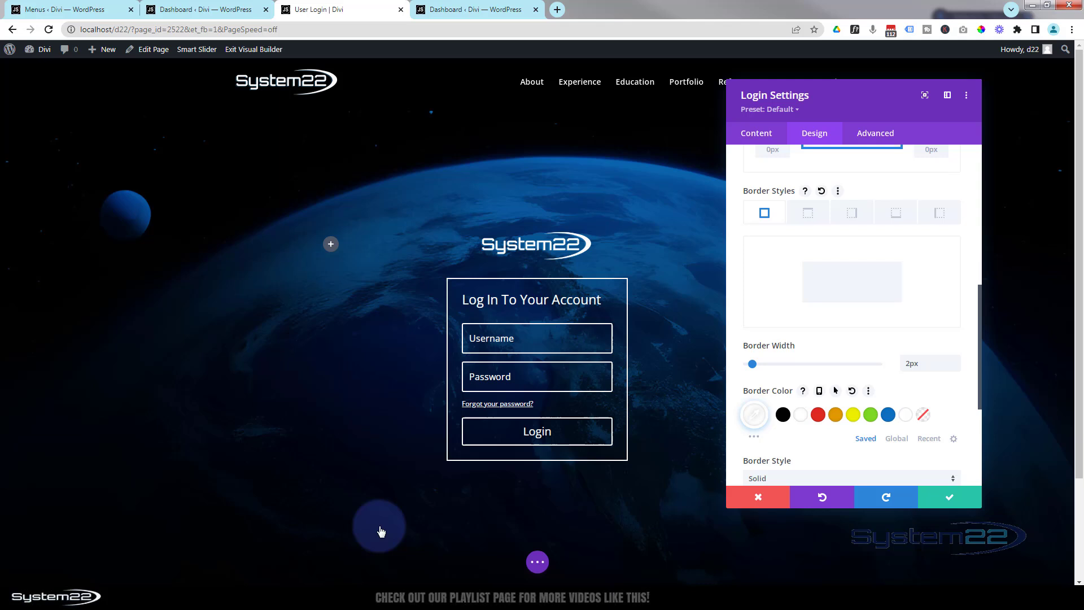
left_click(951, 495)
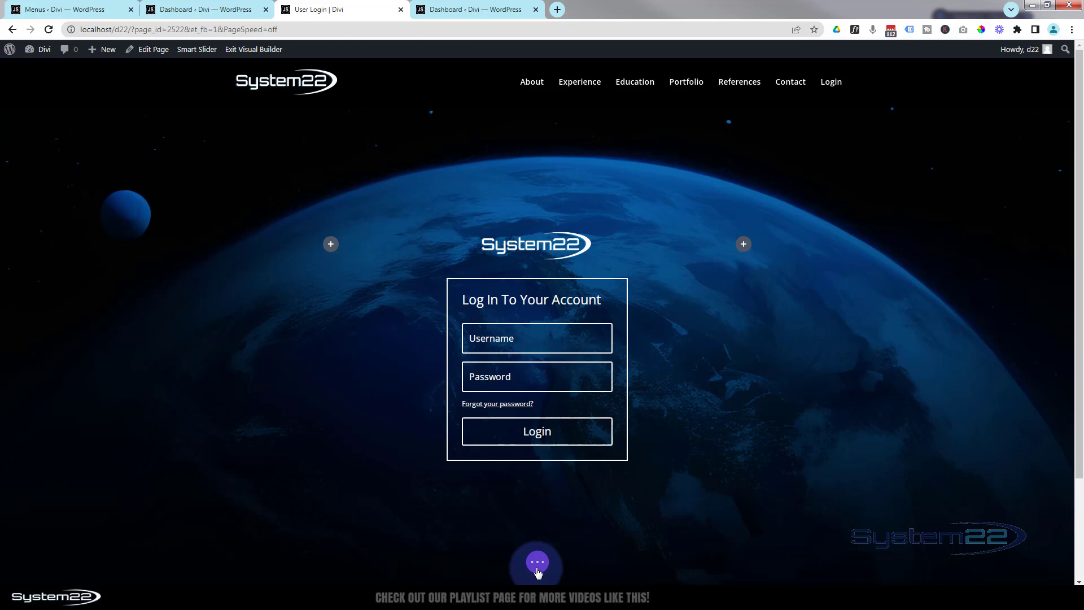
Publish the User Login page from the expanded page bar
left_click(537, 570)
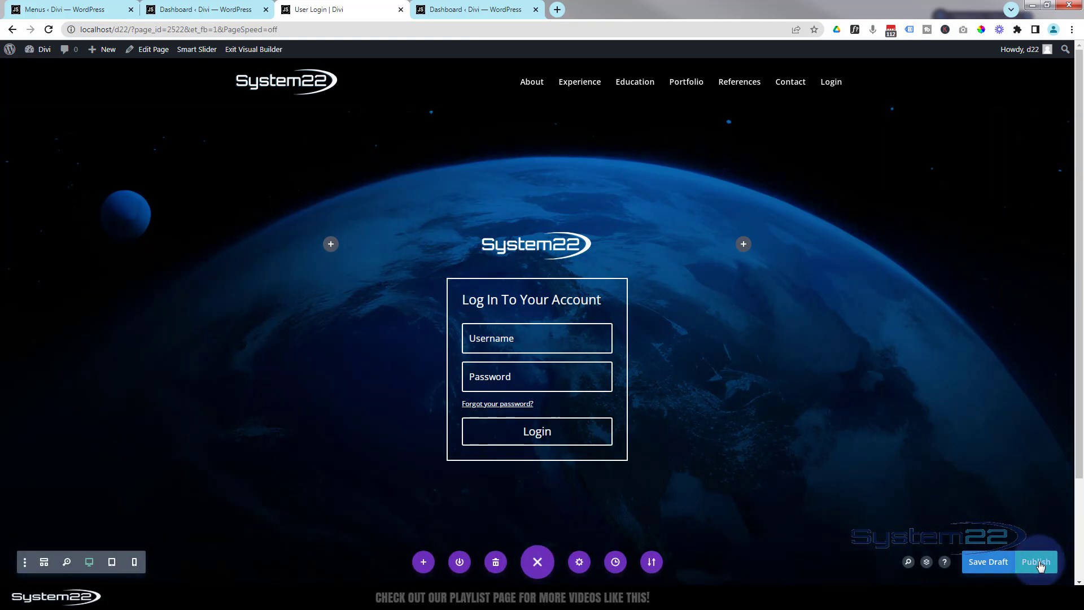
left_click(1040, 565)
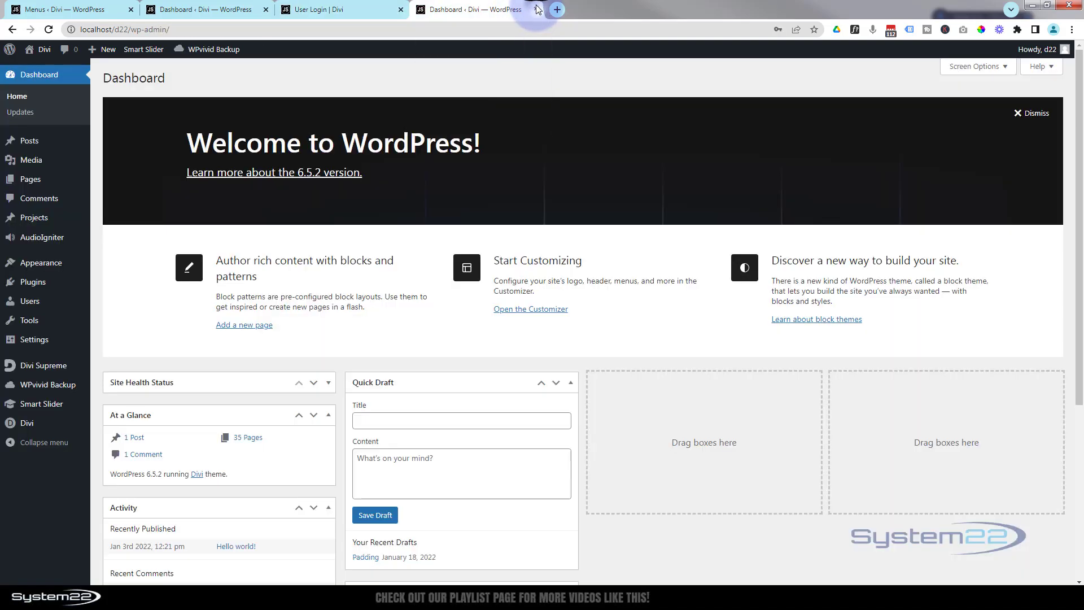
Return to the WordPress dashboard and go to Appearance > Menus
left_click(528, 12)
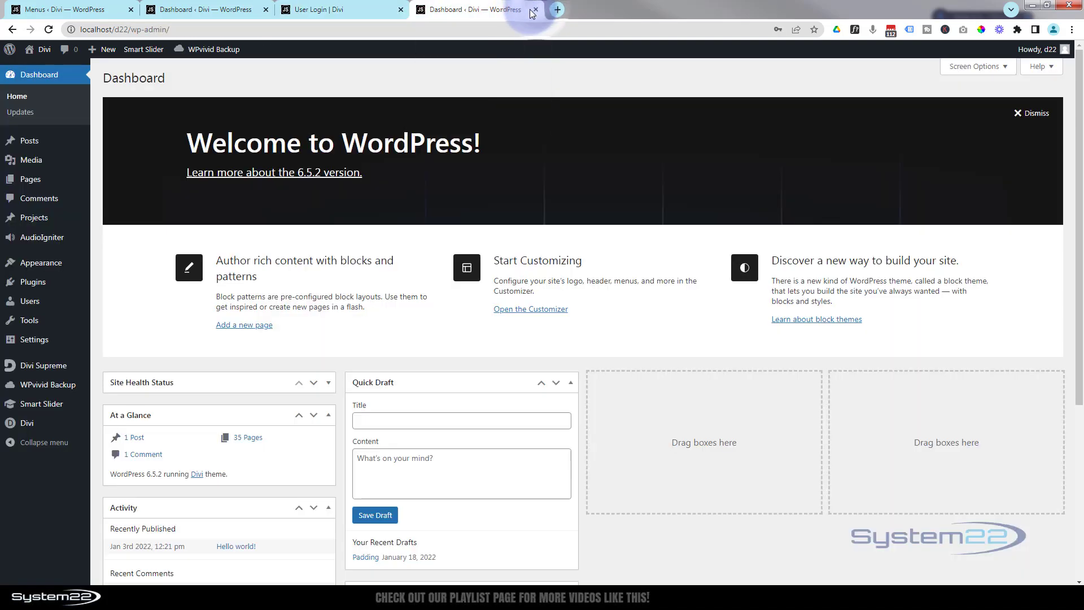
left_click(534, 10)
left_click(236, 10)
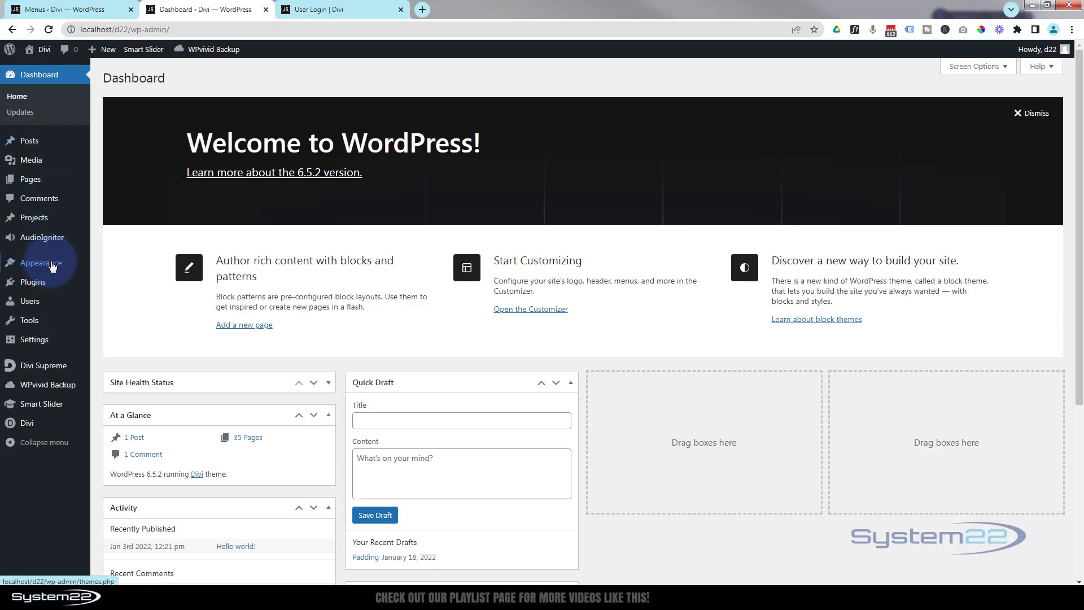
mouse_move(53, 265)
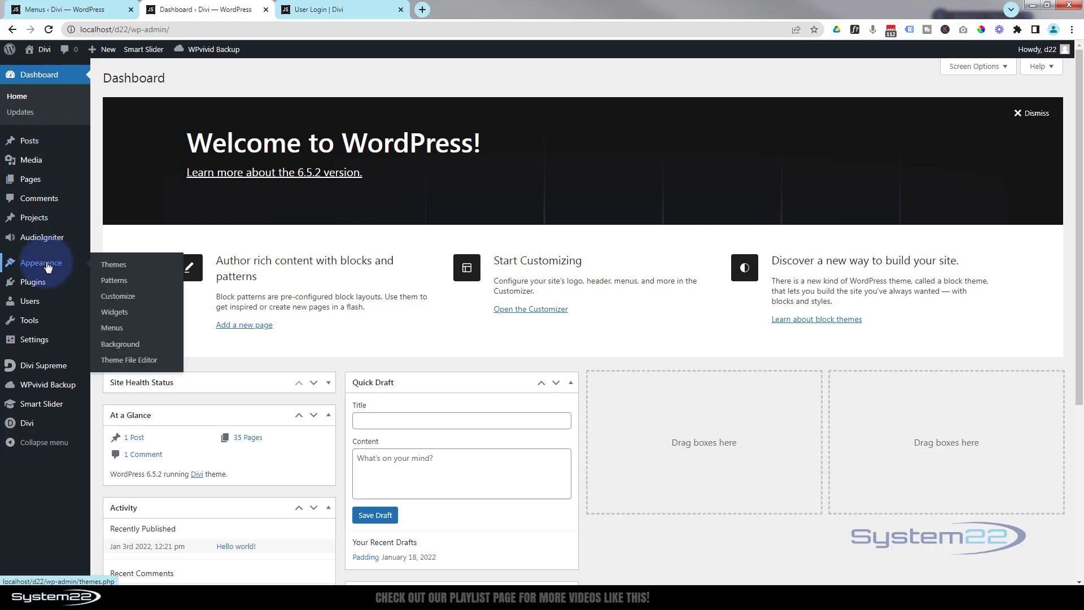
left_click(112, 330)
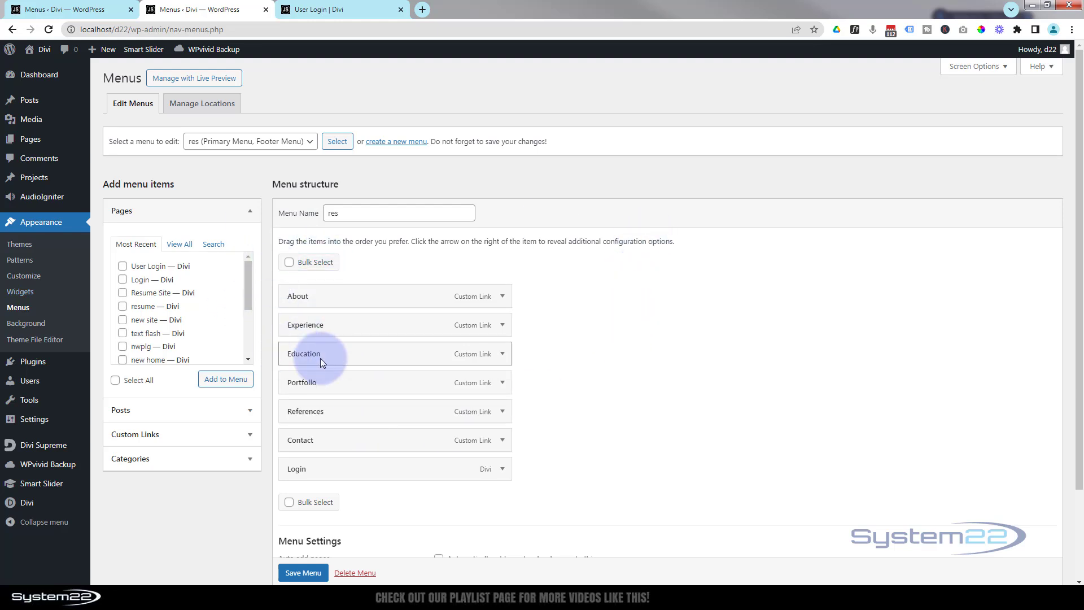
Remove the old Login item from the res menu and save the menu
left_click(501, 470)
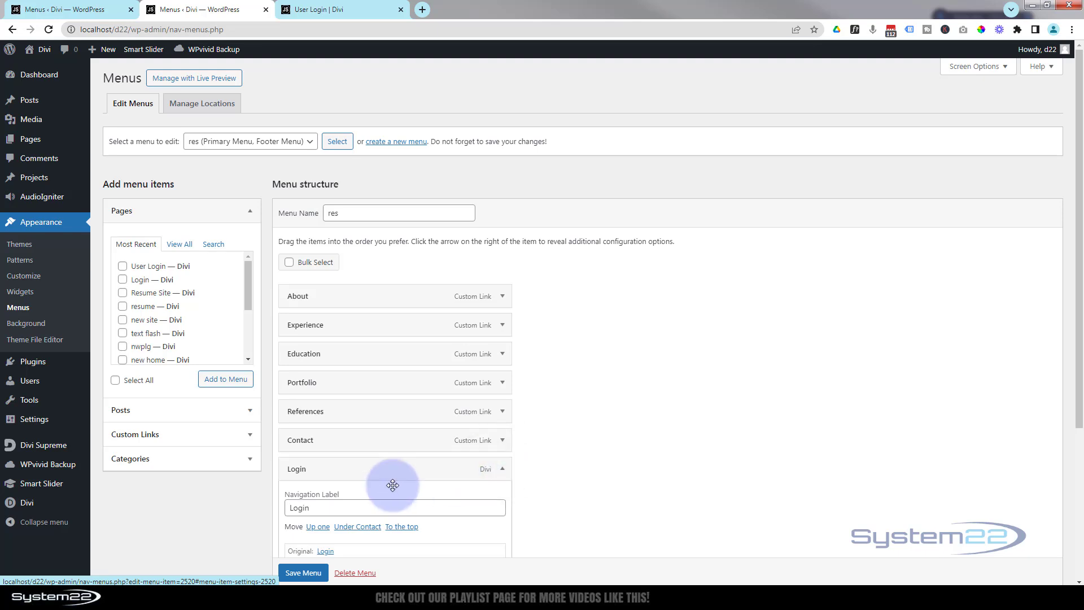
scroll(392, 485, "down", 3)
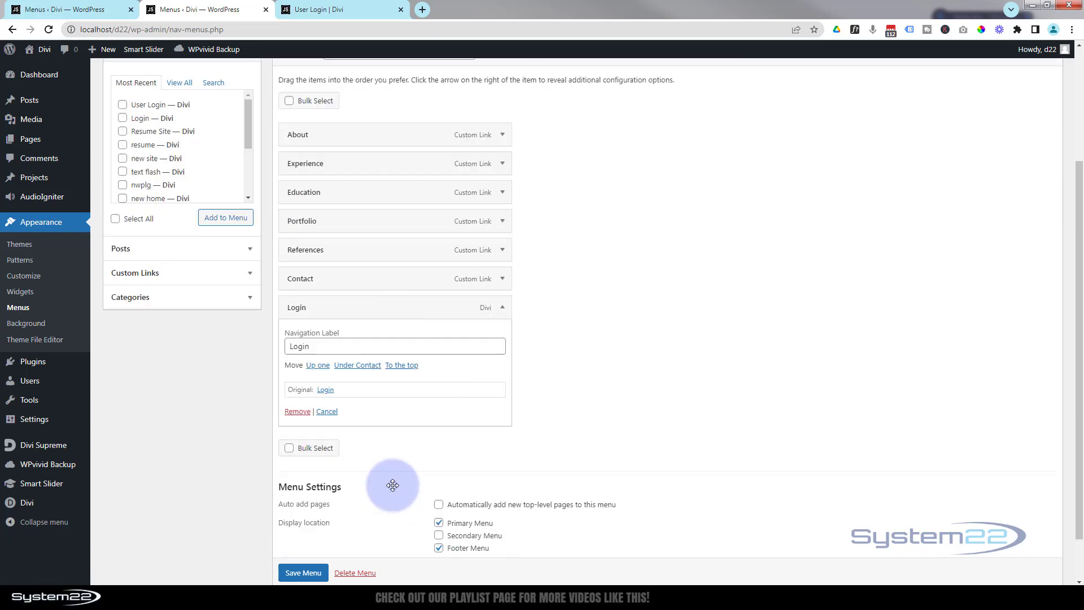
left_click(294, 404)
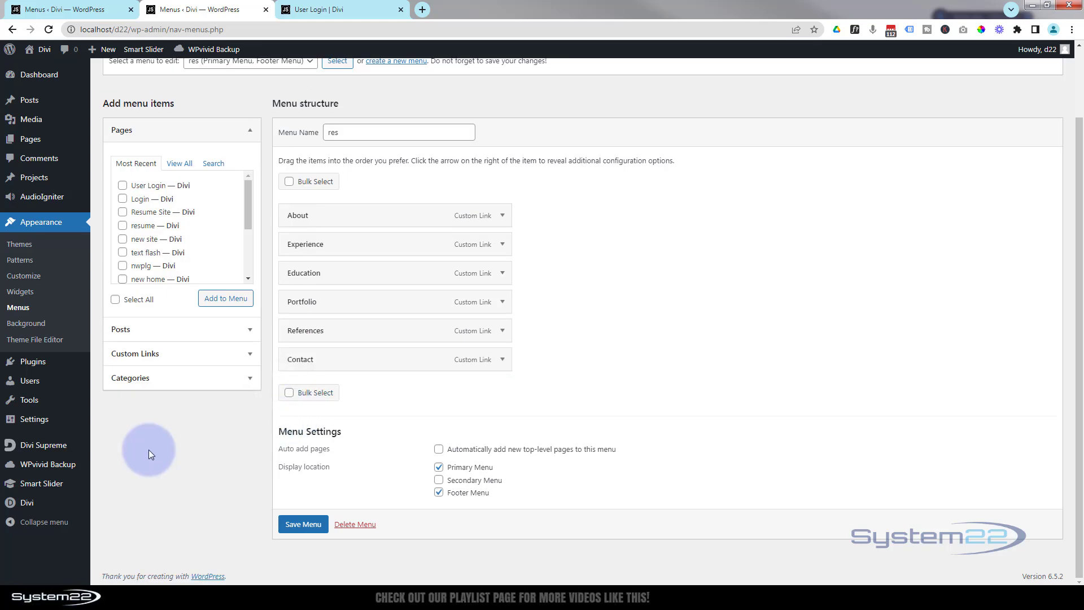
left_click(304, 525)
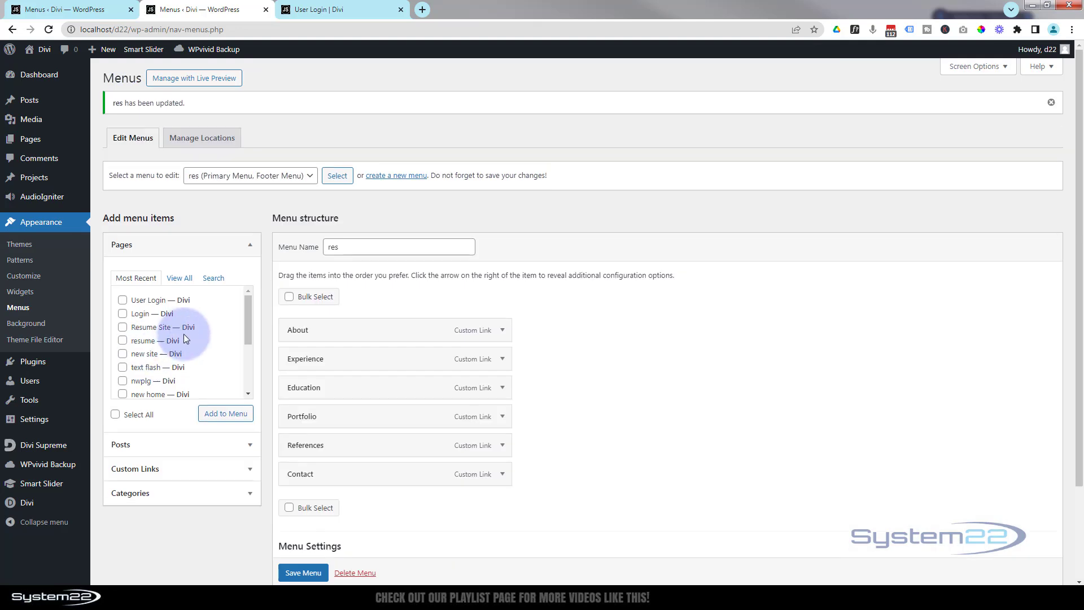
Add the User Login page to the res menu
left_click(250, 246)
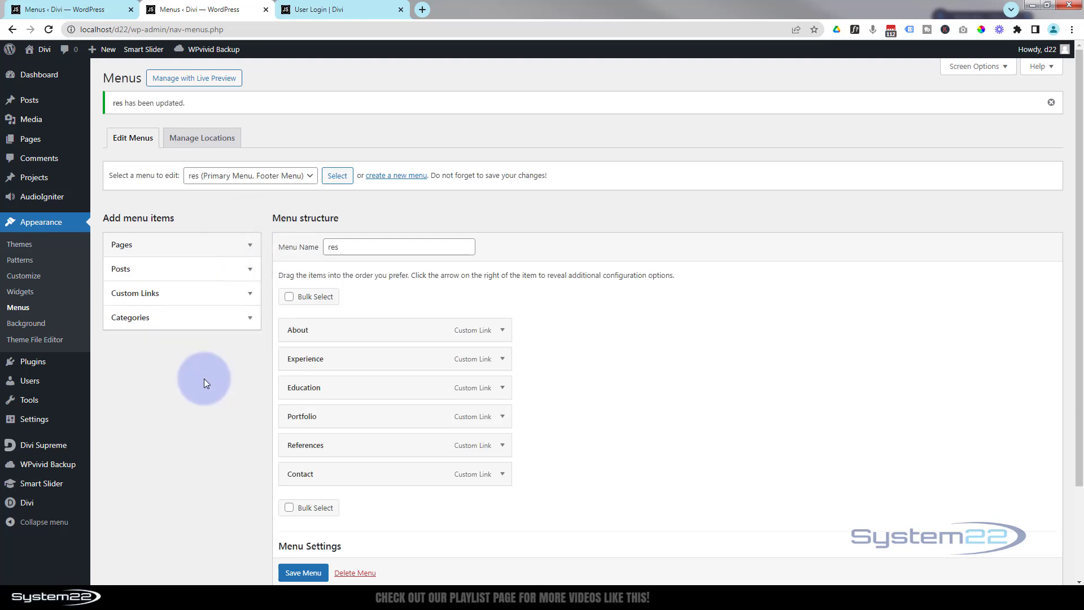
left_click(249, 246)
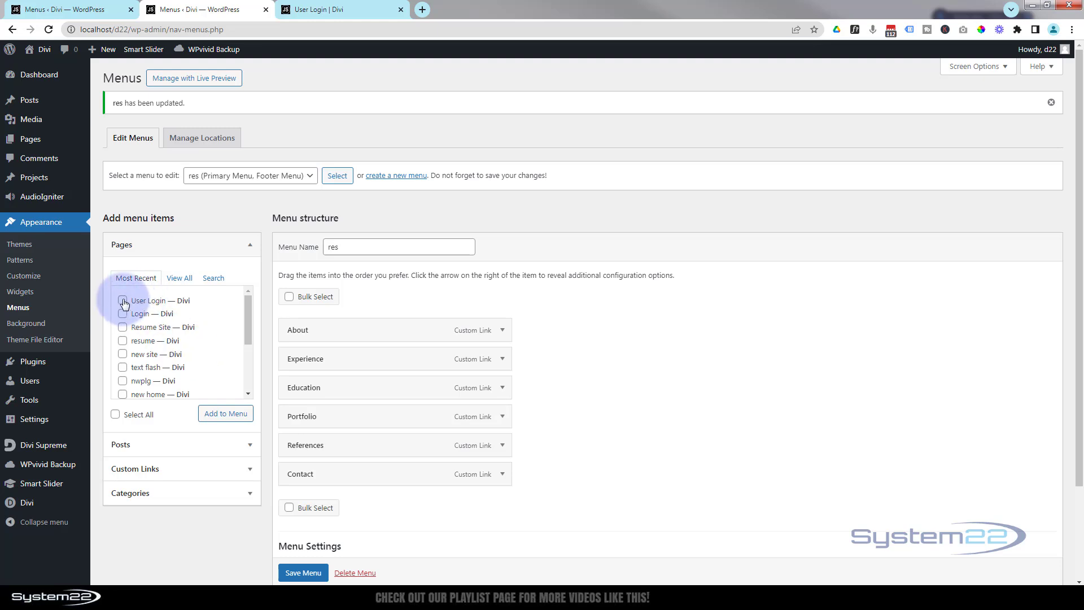
left_click(123, 301)
left_click(229, 414)
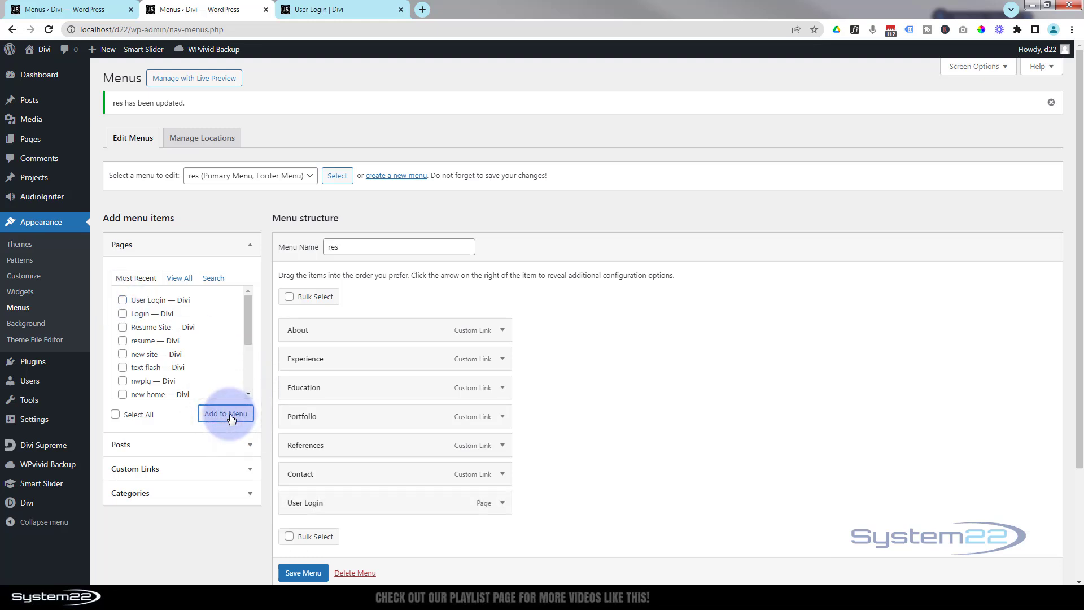
scroll(531, 412, "down", 2)
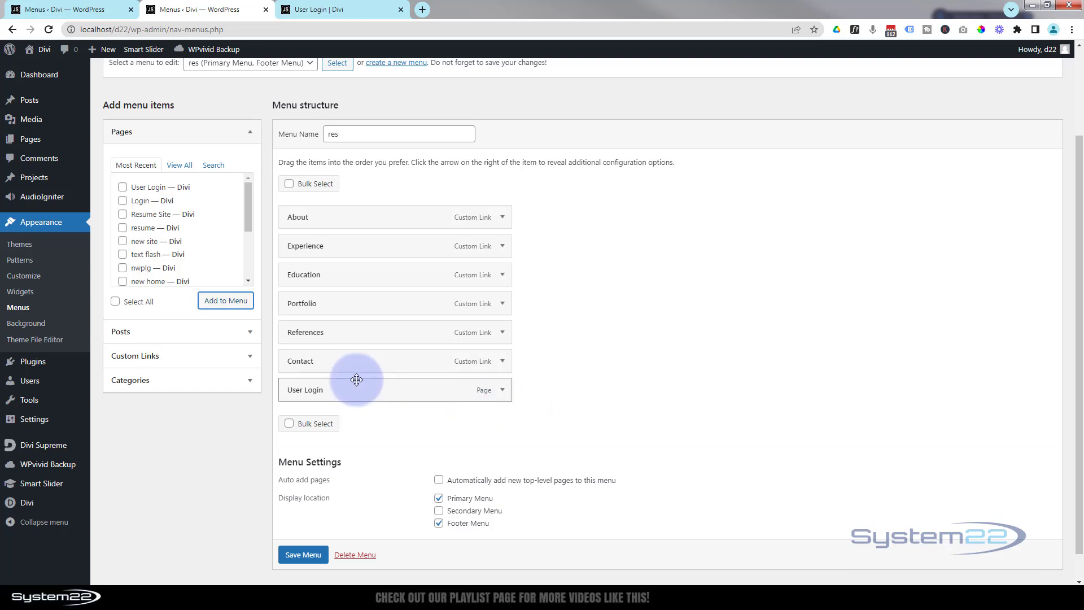
Shorten the new item's navigation label to 'Login' and save the menu
left_click(503, 390)
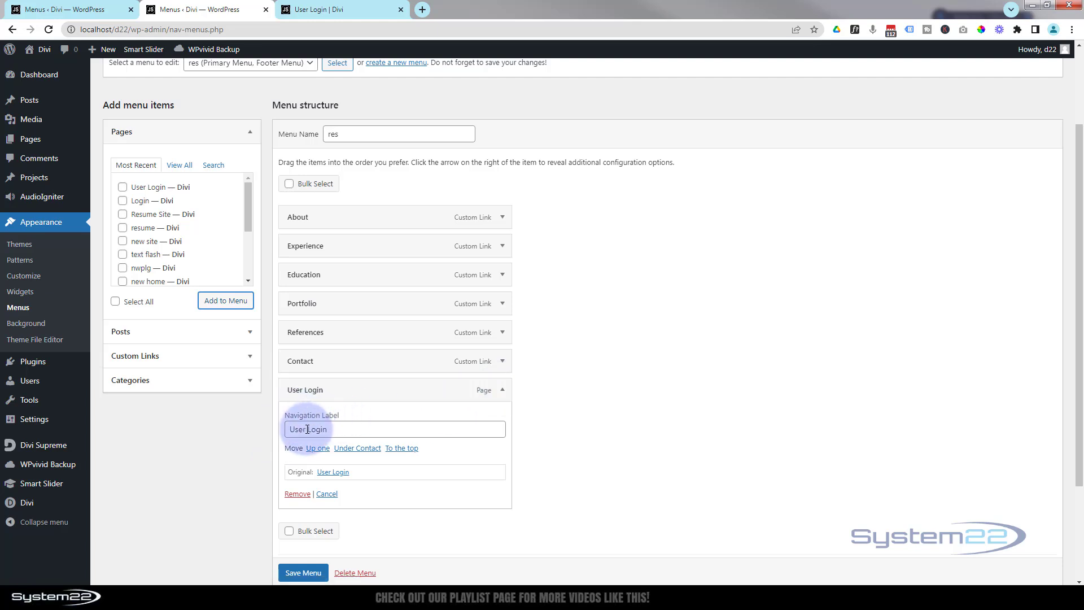
left_click_drag(309, 429, 266, 425)
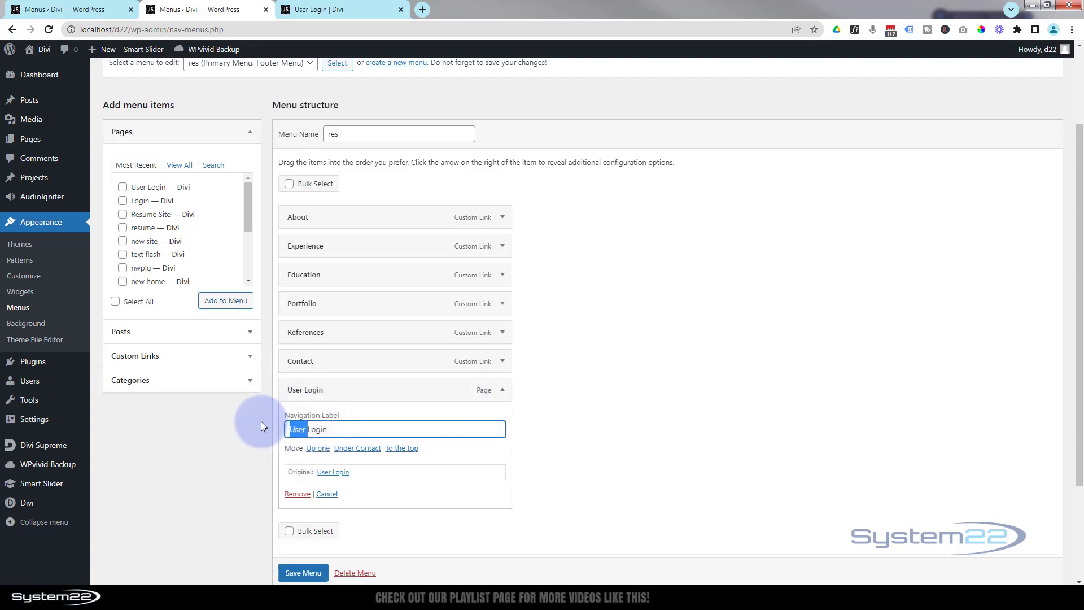
key("BackSpace")
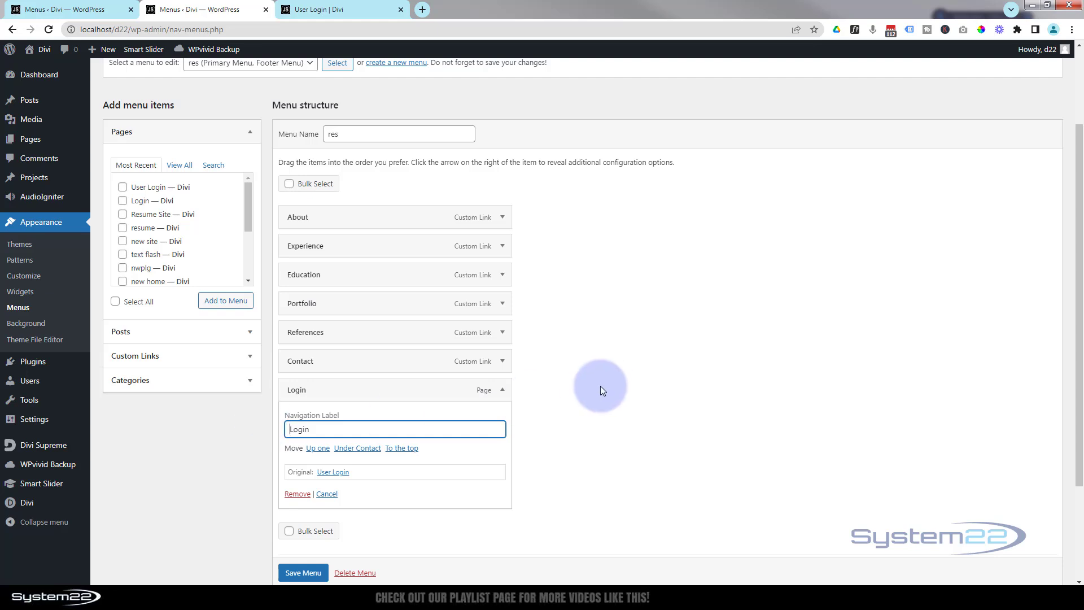
left_click(600, 387)
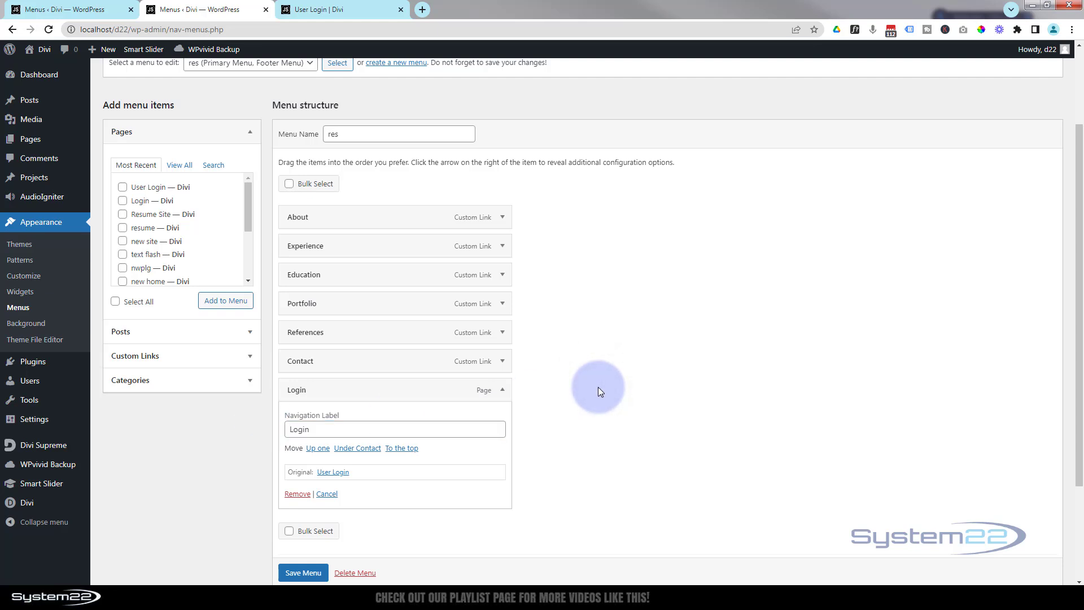
left_click(303, 572)
scroll(301, 579, "down", 1)
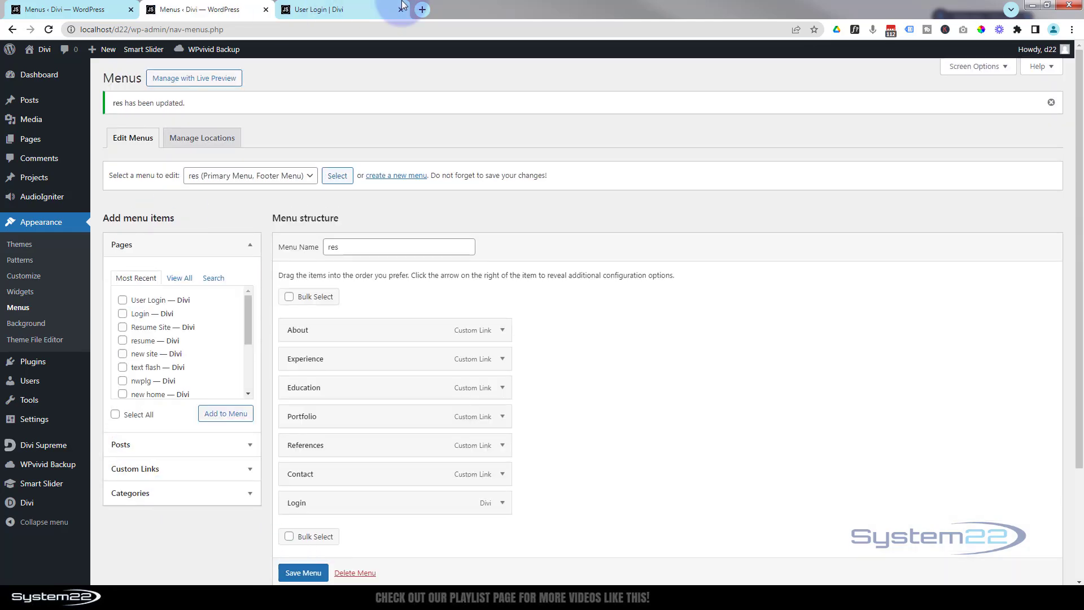
left_click(328, 9)
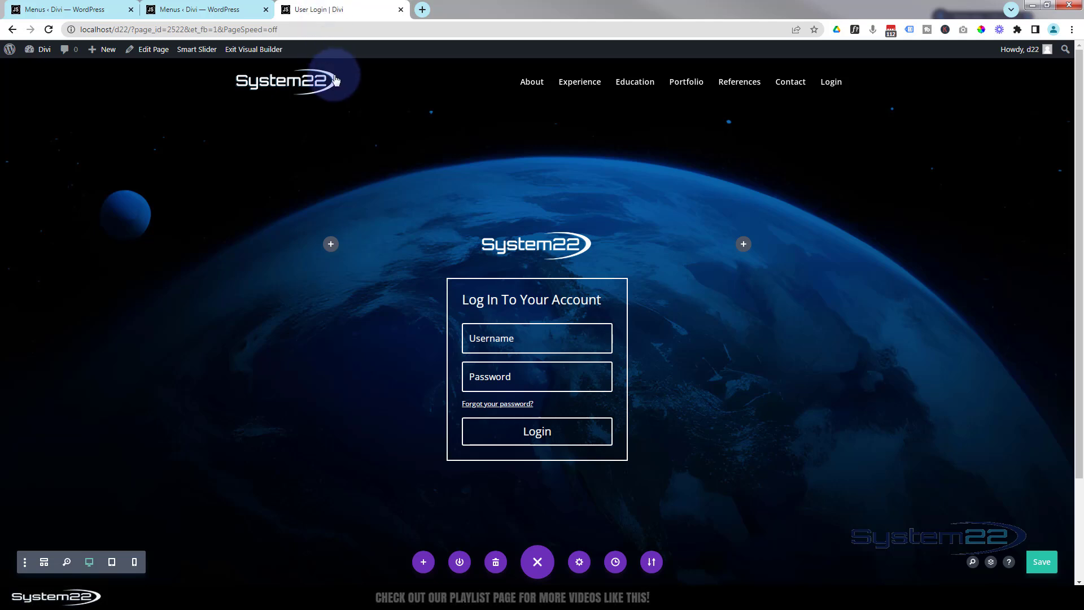
Exit the Visual Builder and go to the home page via the System22 logo
left_click(258, 50)
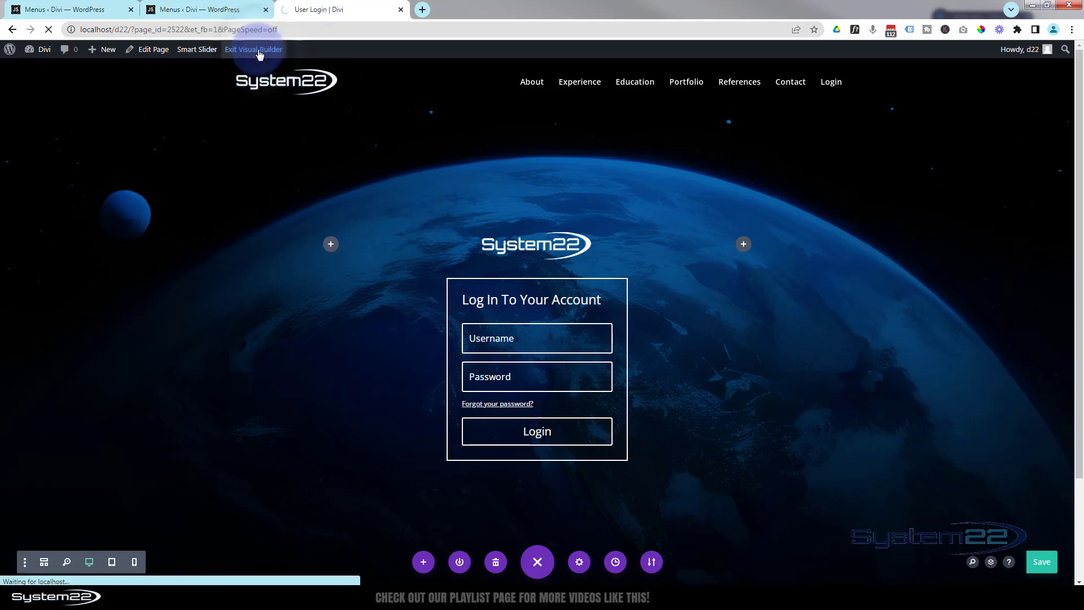
left_click(289, 88)
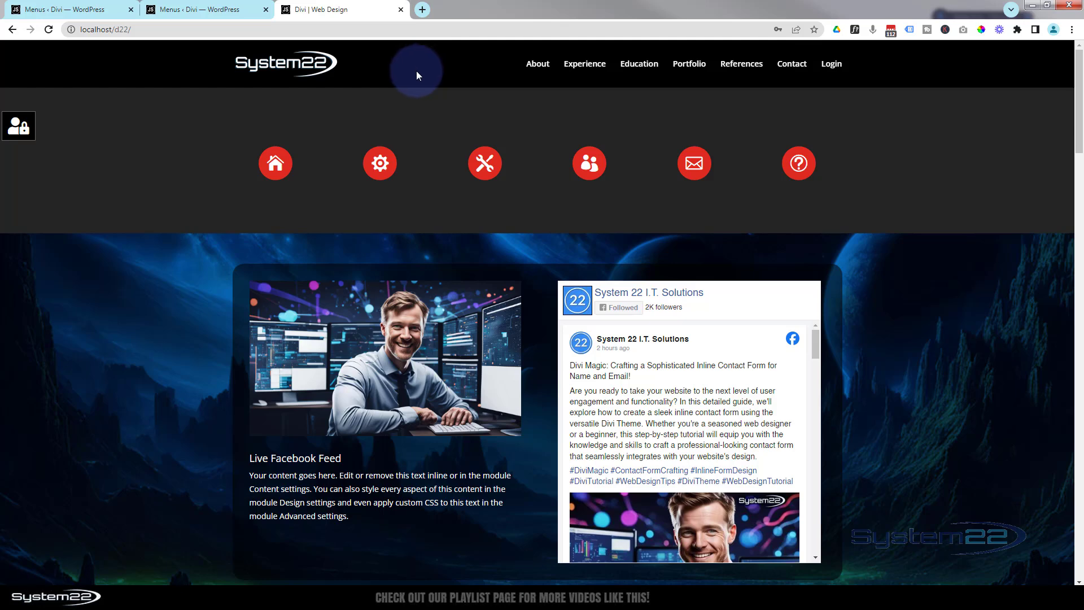
Sign in through the menu's new Login page with the account credentials, then visit the home page
left_click(832, 65)
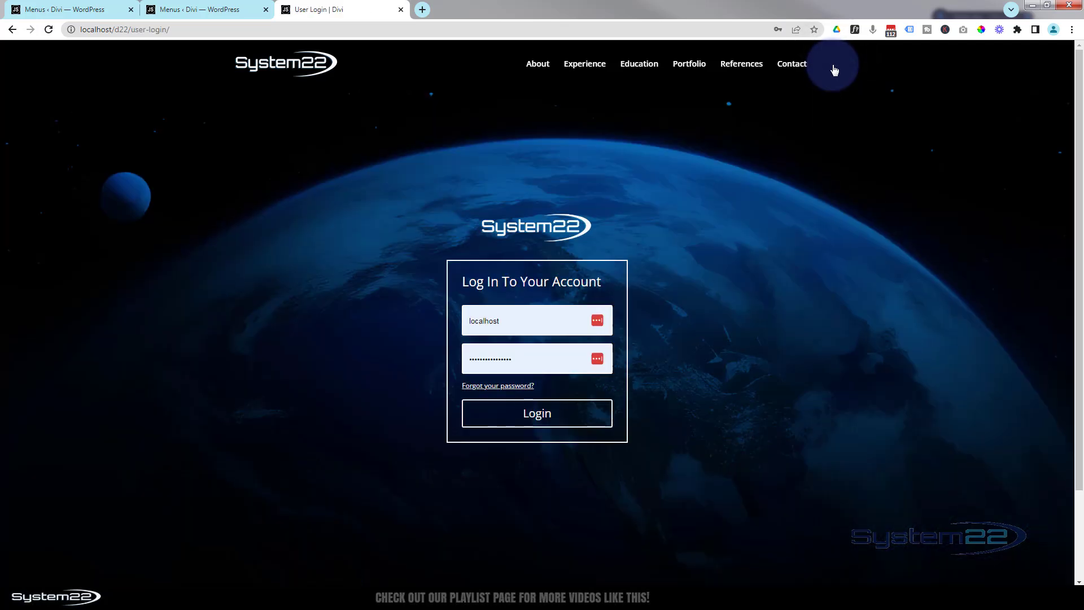
double_click(480, 321)
key("Tab")
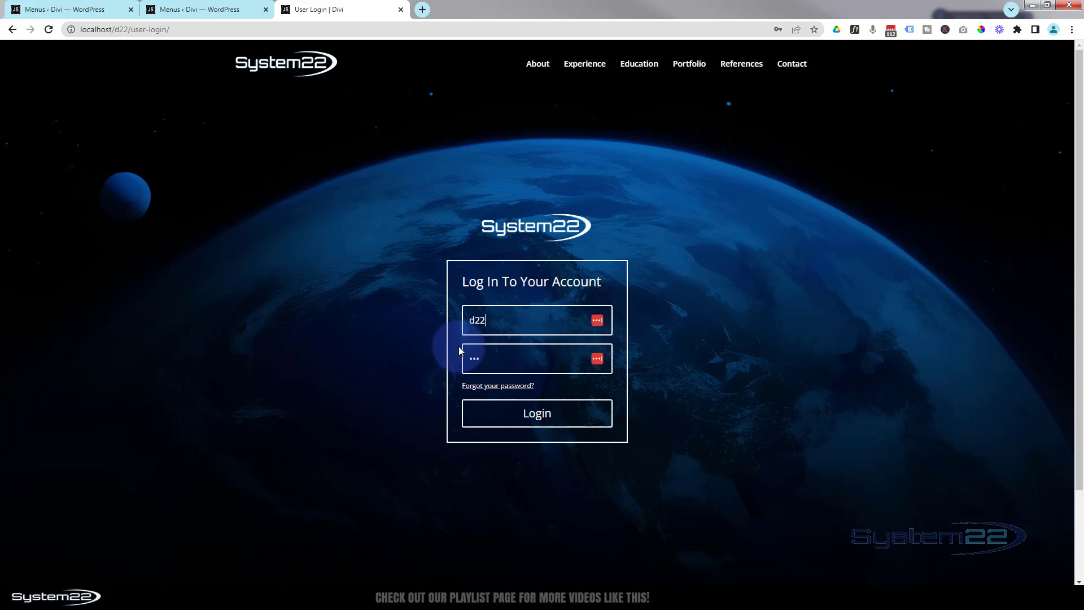
left_click(540, 415)
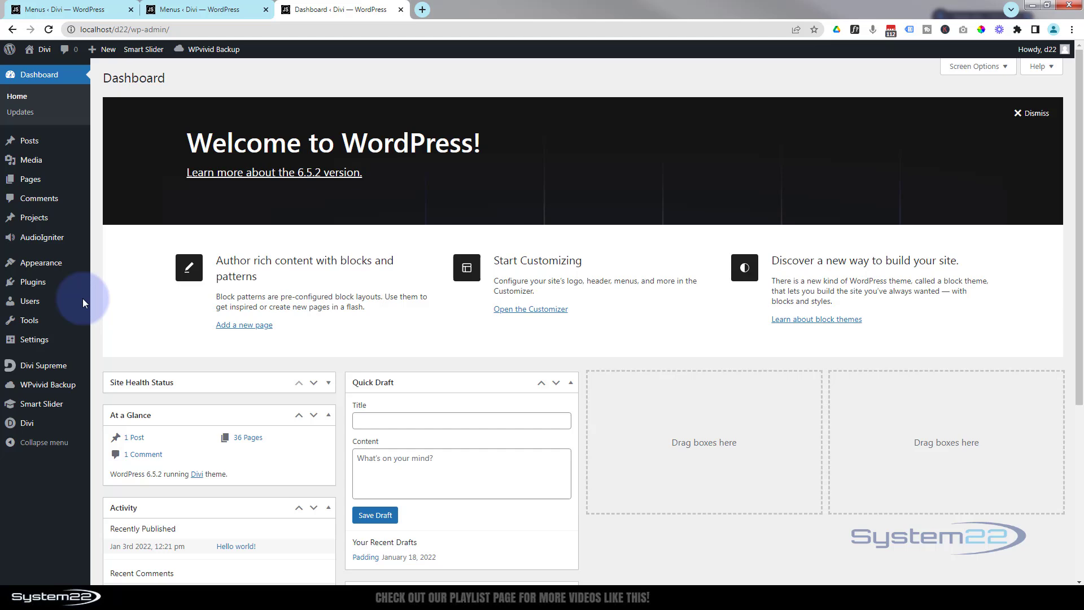
mouse_move(31, 301)
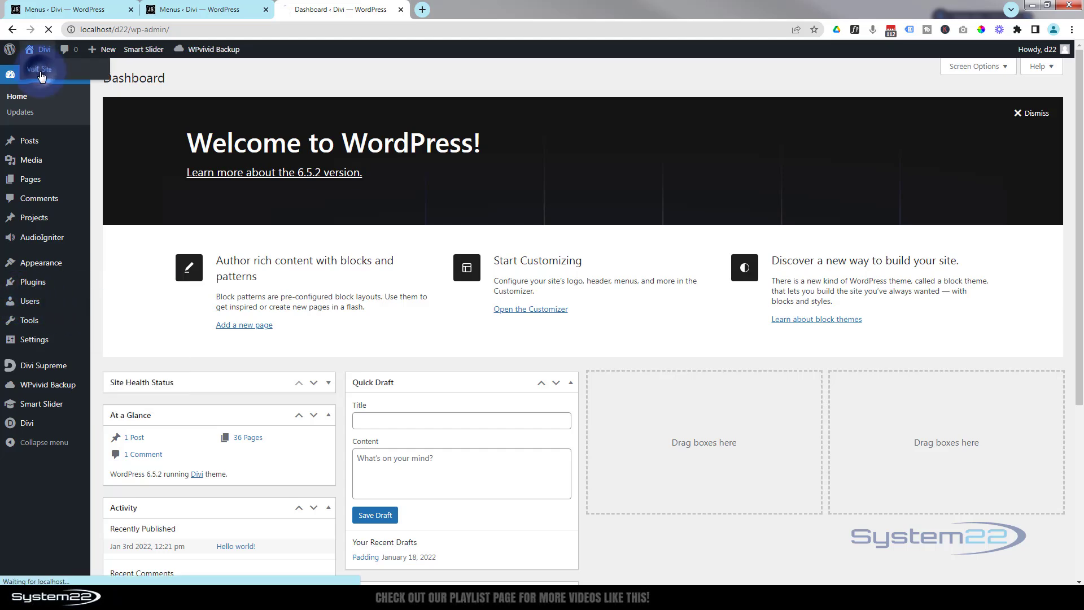
left_click(40, 68)
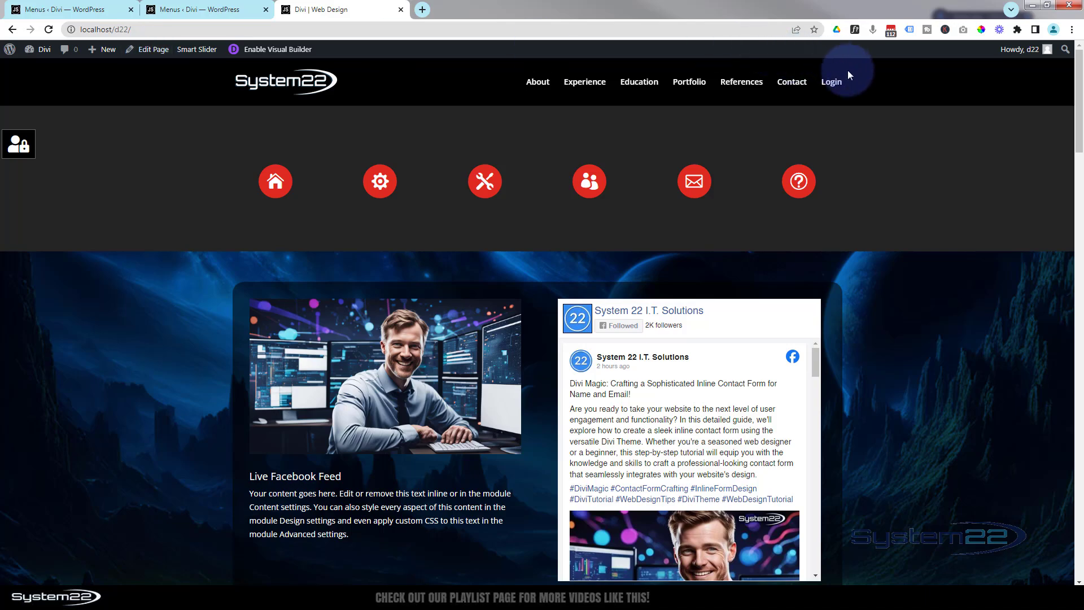